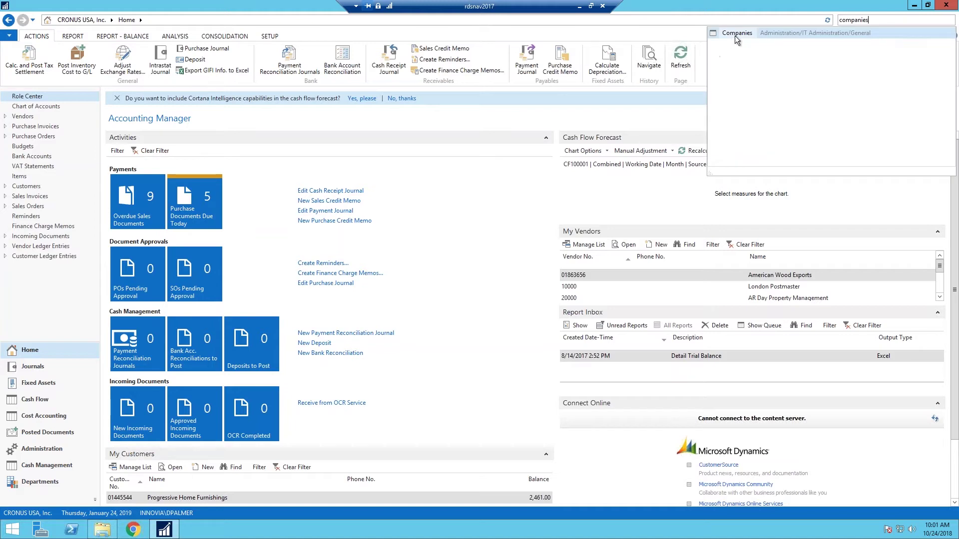
Step: Create a new company named Webinar Test 2 in the Companies list and dismiss the notice about configuration package files
click(736, 32)
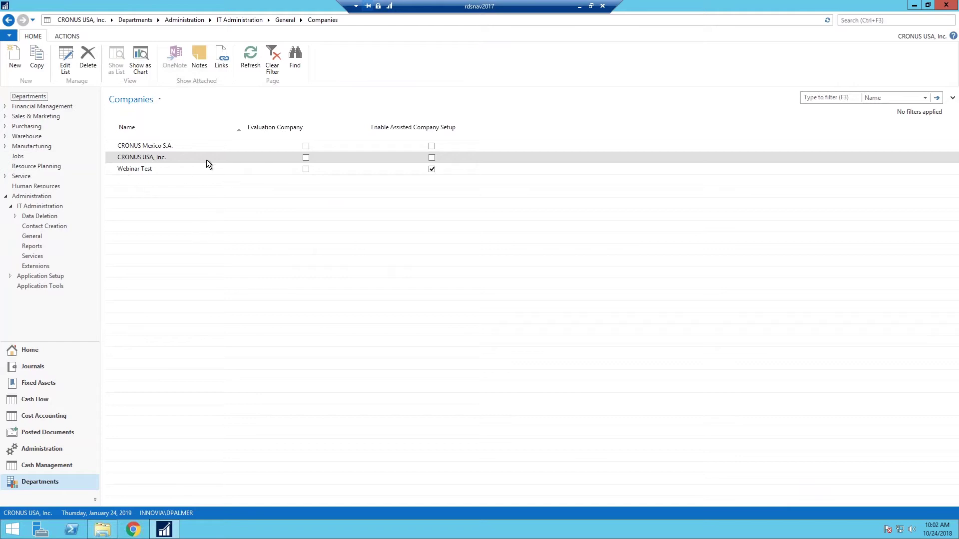
click(14, 60)
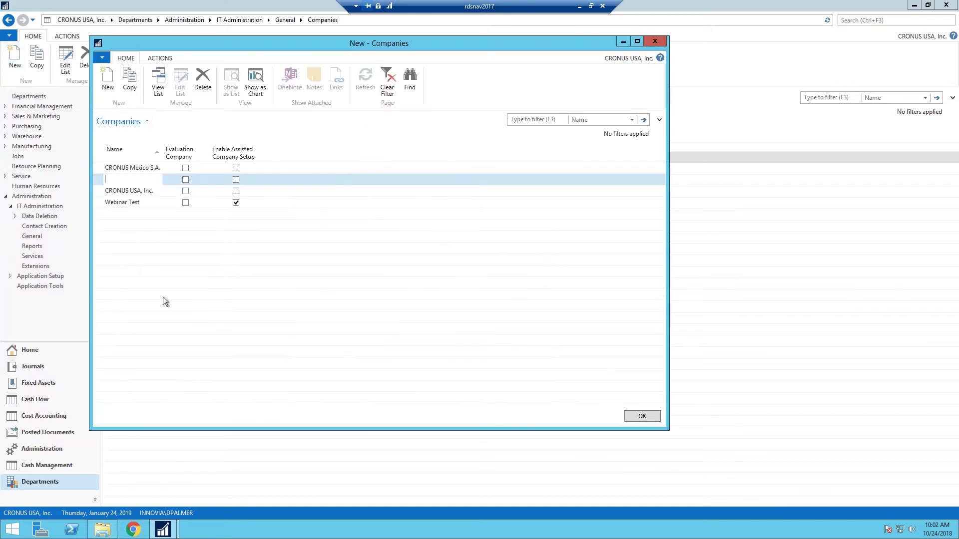
text(Webvin)
key(BackSpace)
key(BackSpace)
text(inar Test 2)
key(Escape)
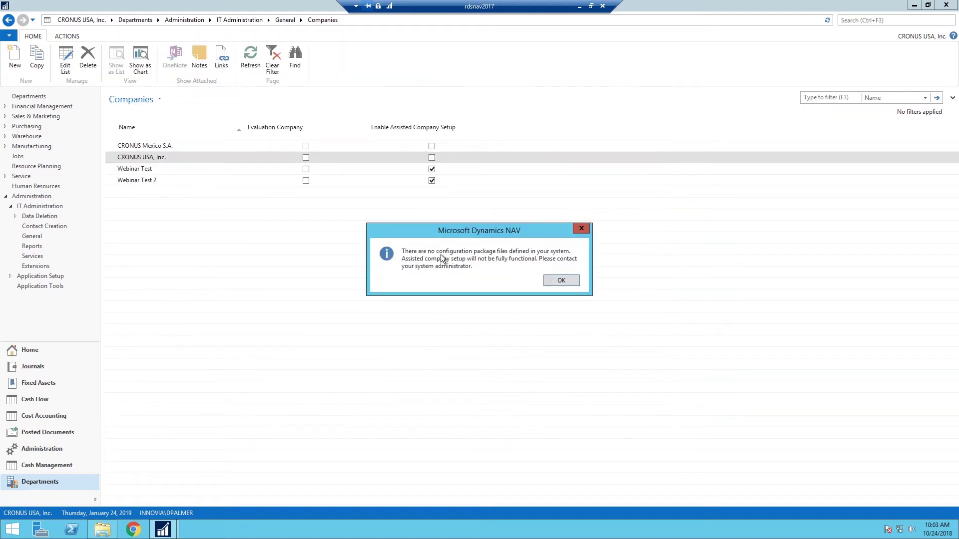
drag(499, 229, 460, 197)
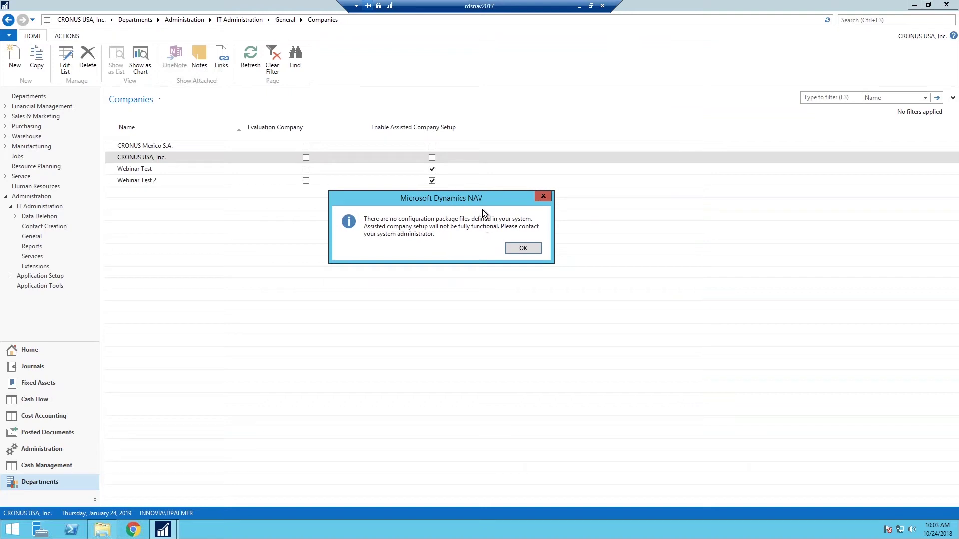
drag(490, 197, 444, 200)
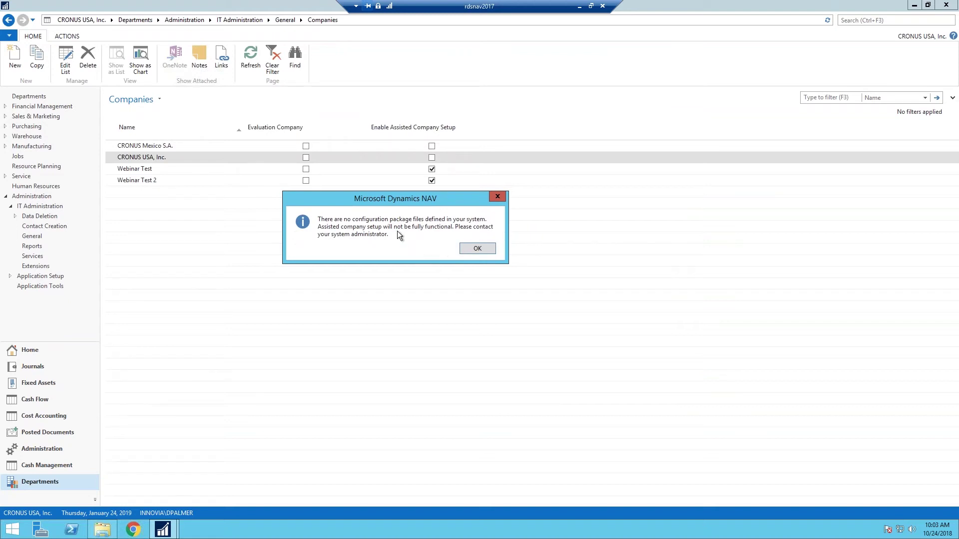
click(471, 248)
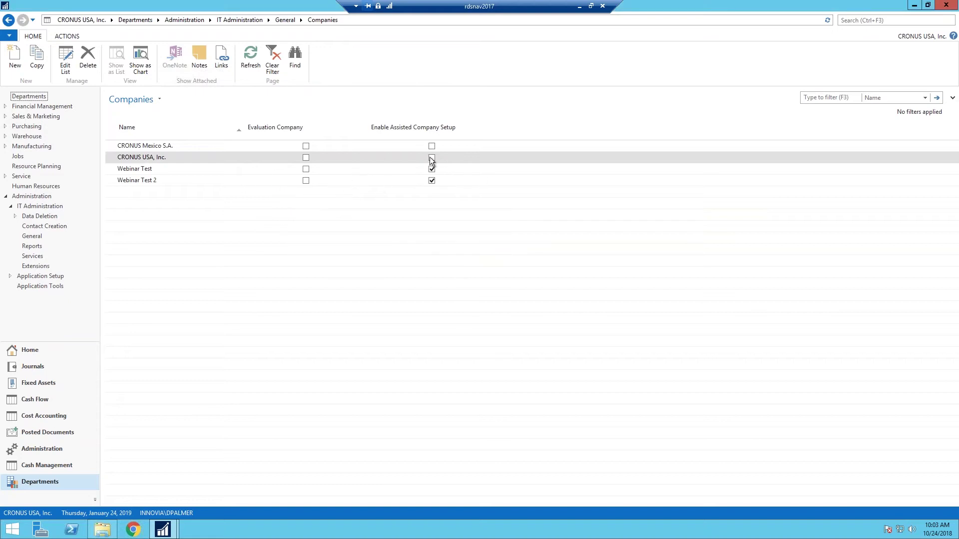
click(376, 159)
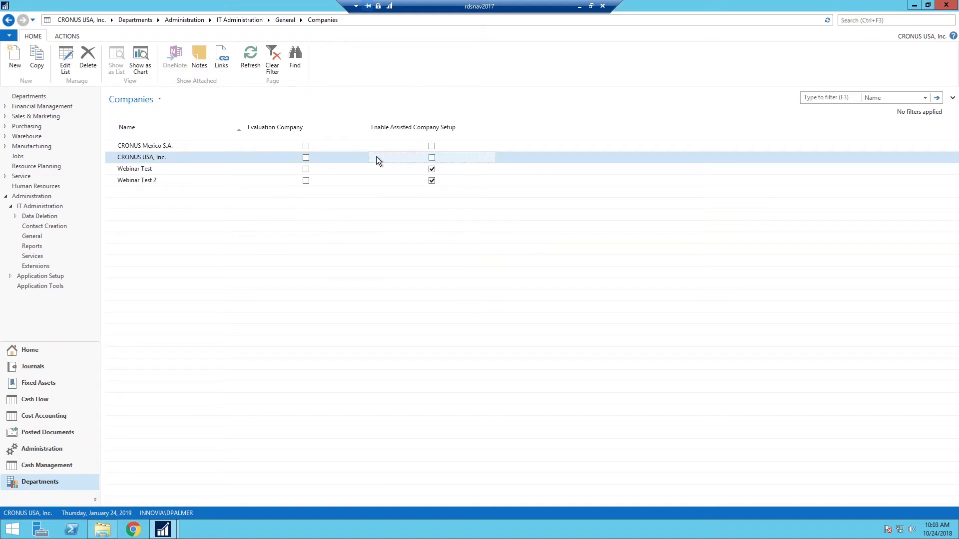
click(406, 172)
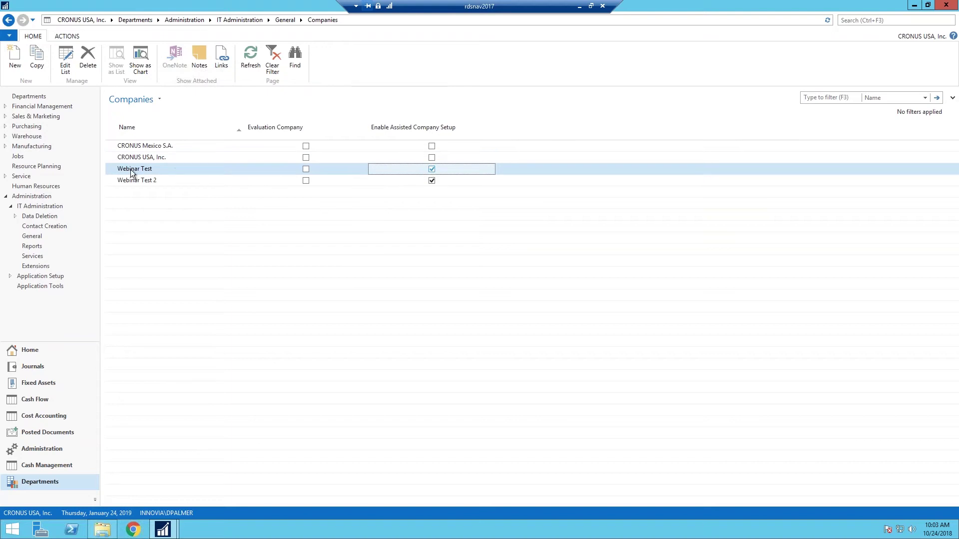
click(166, 157)
click(158, 170)
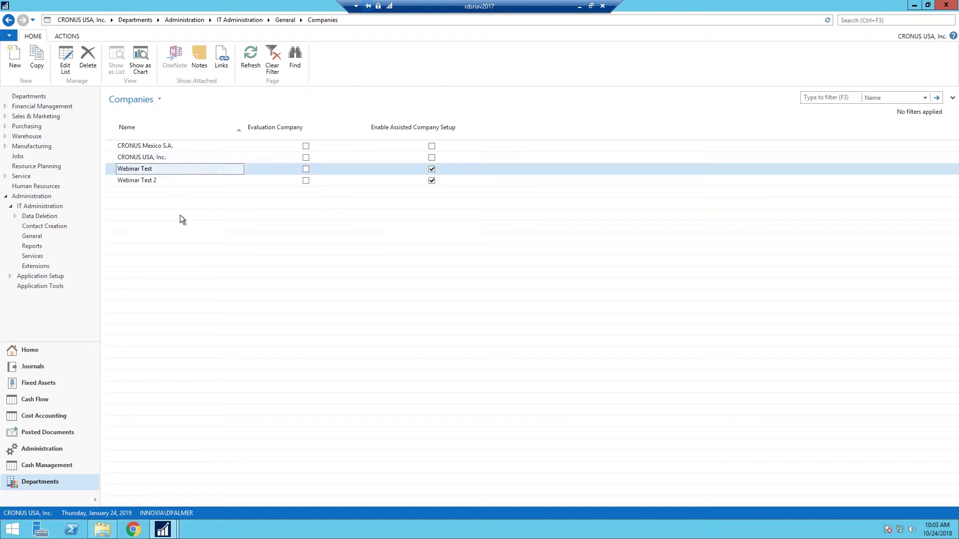
click(154, 160)
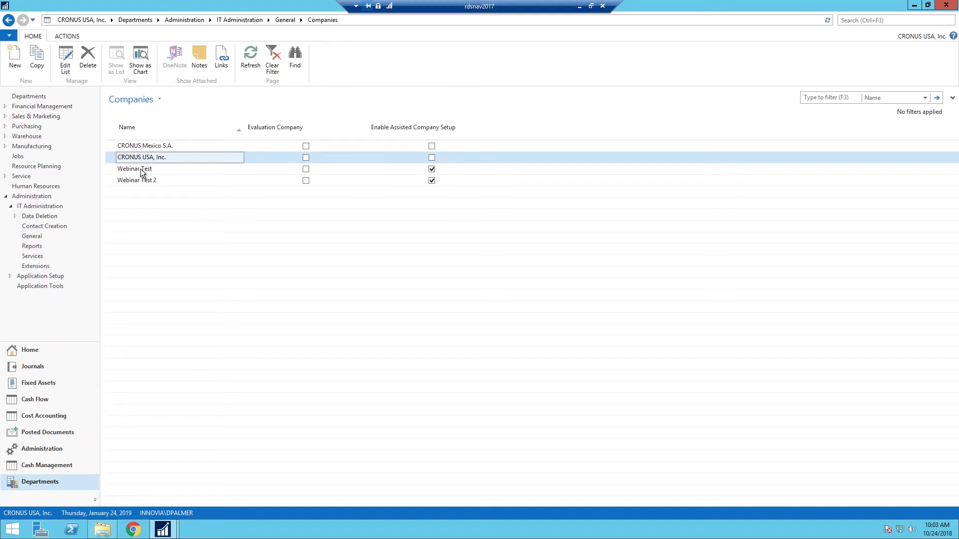
click(139, 169)
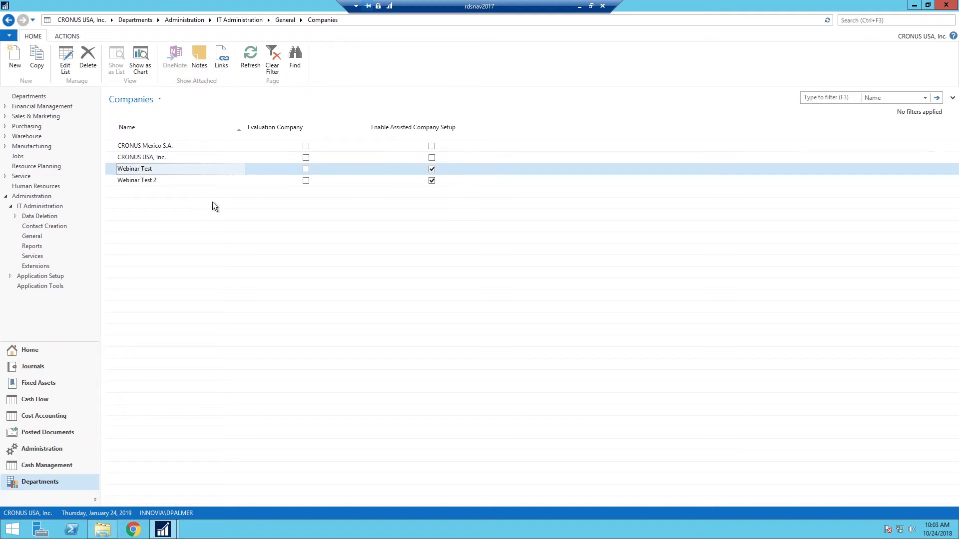
click(153, 158)
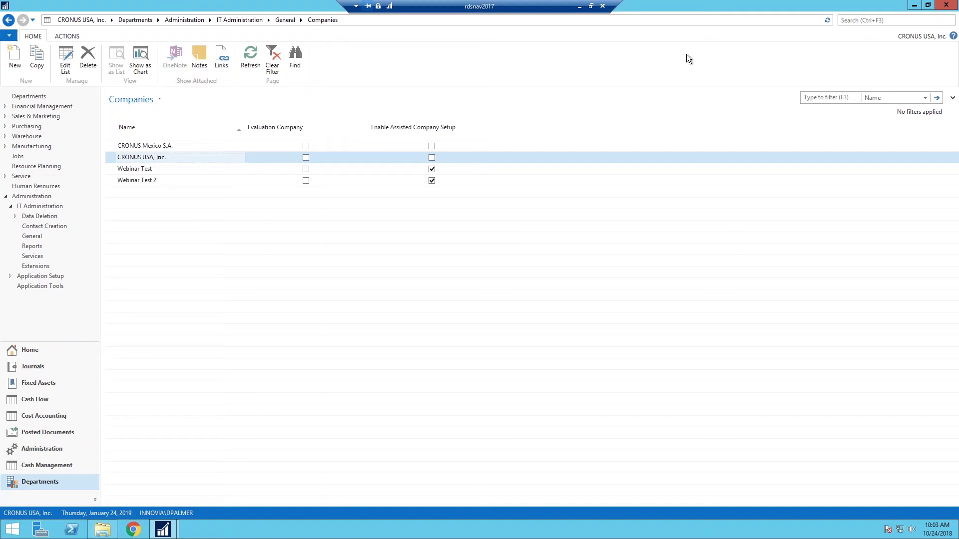
Step: Review the companies available for switching and keep CRONUS USA, Inc. as the active company
click(9, 36)
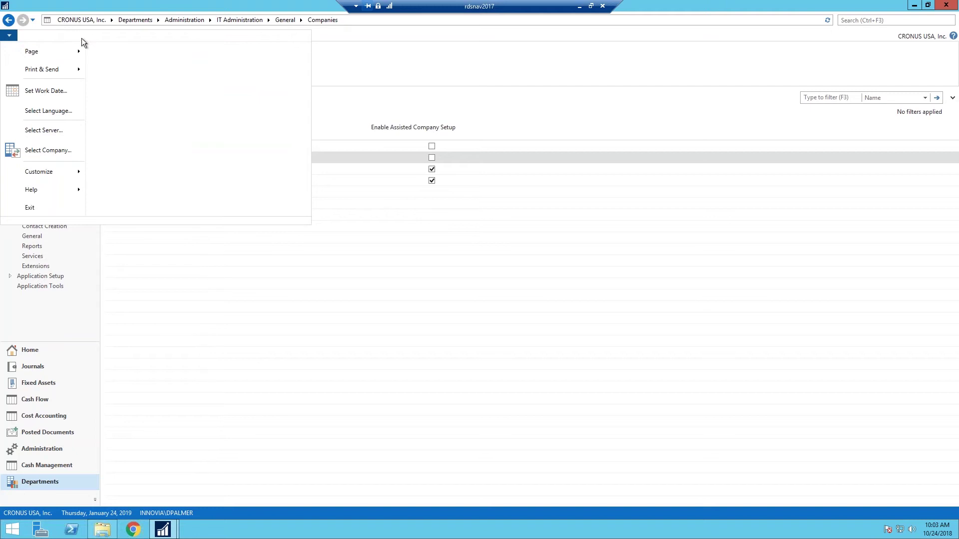
click(50, 152)
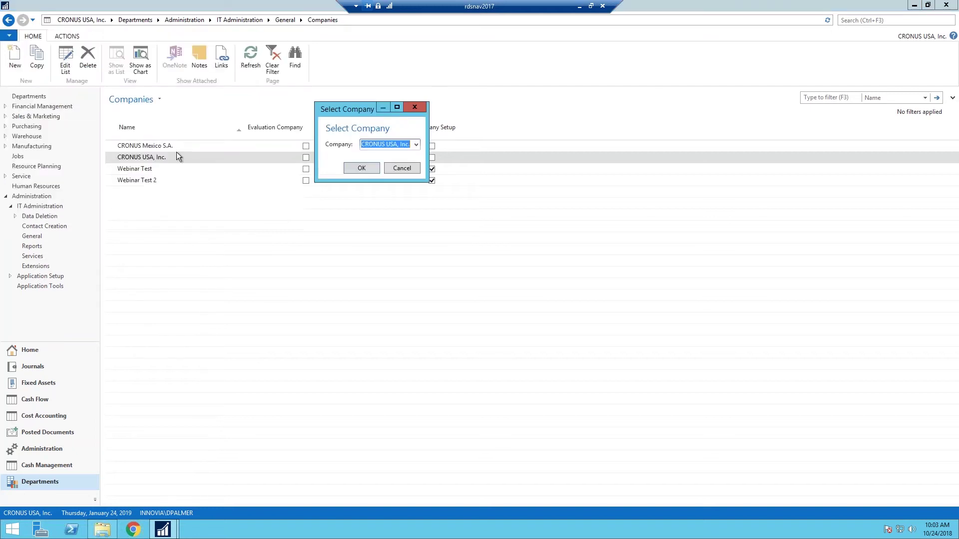
click(417, 144)
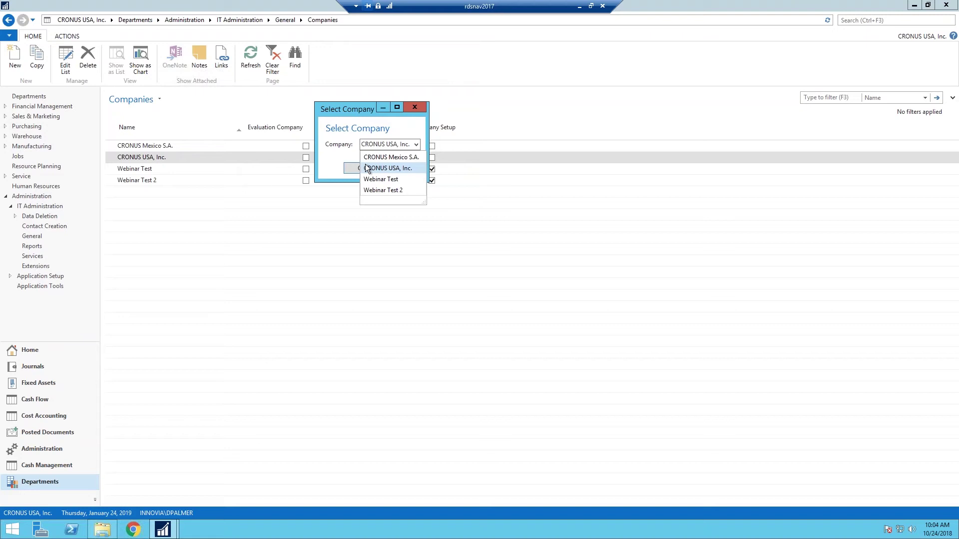
click(328, 157)
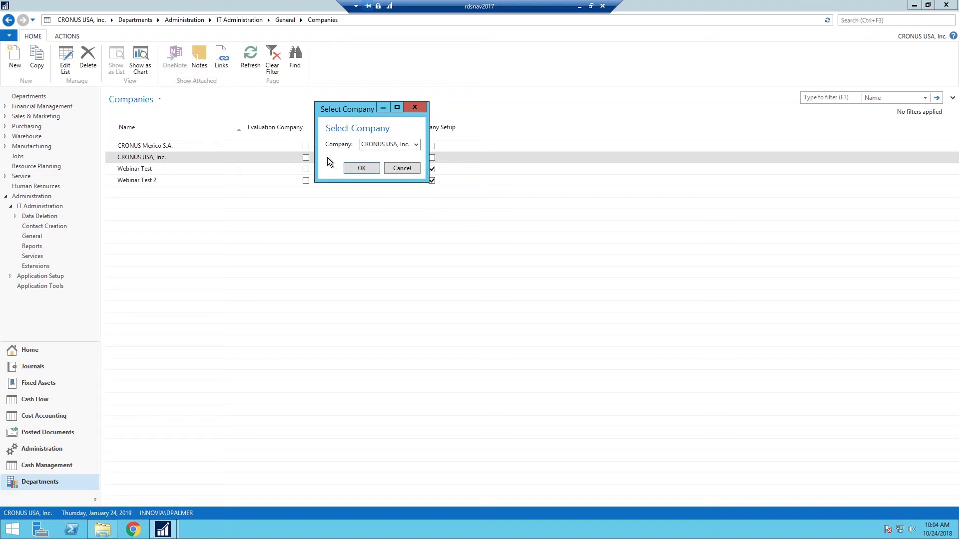
click(362, 168)
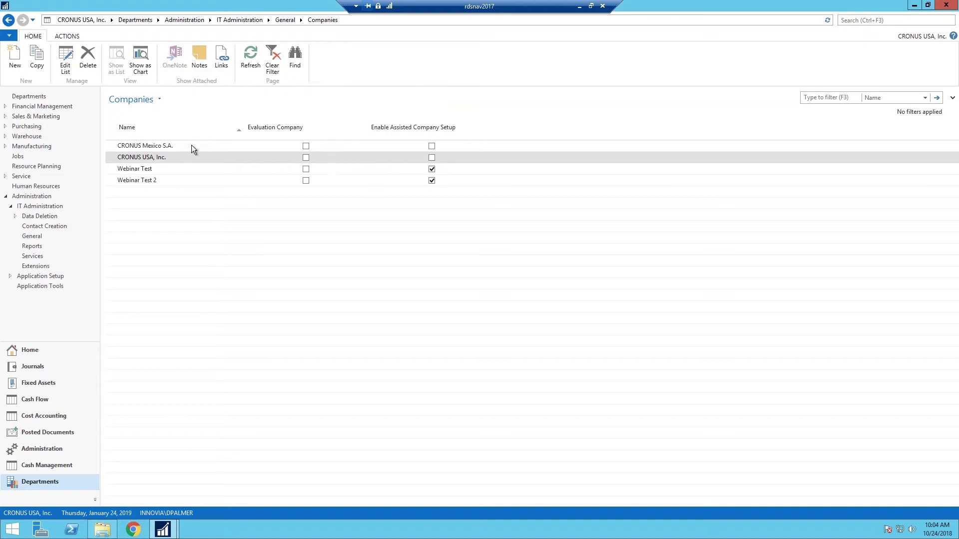
click(147, 168)
click(151, 159)
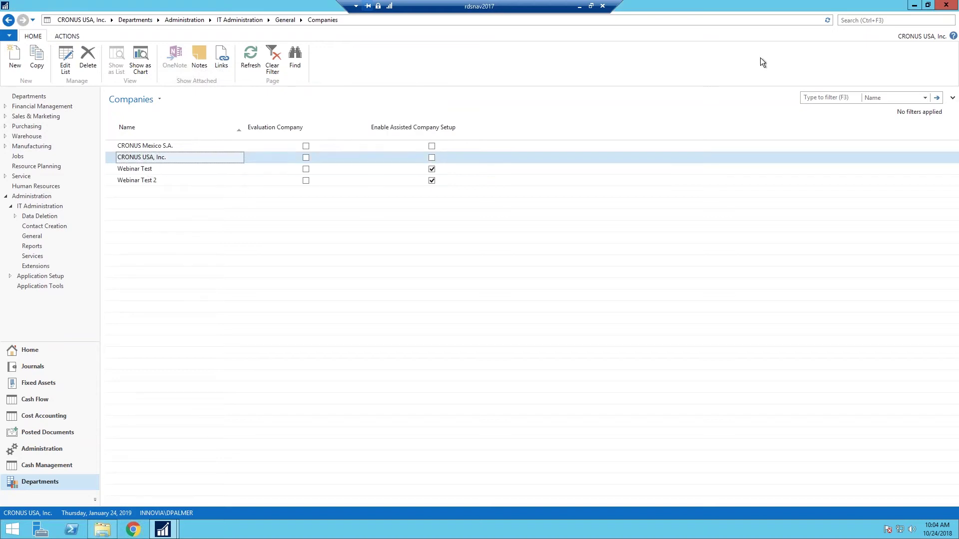
Step: Search for configuration packages and open the Configuration Packages list
click(864, 21)
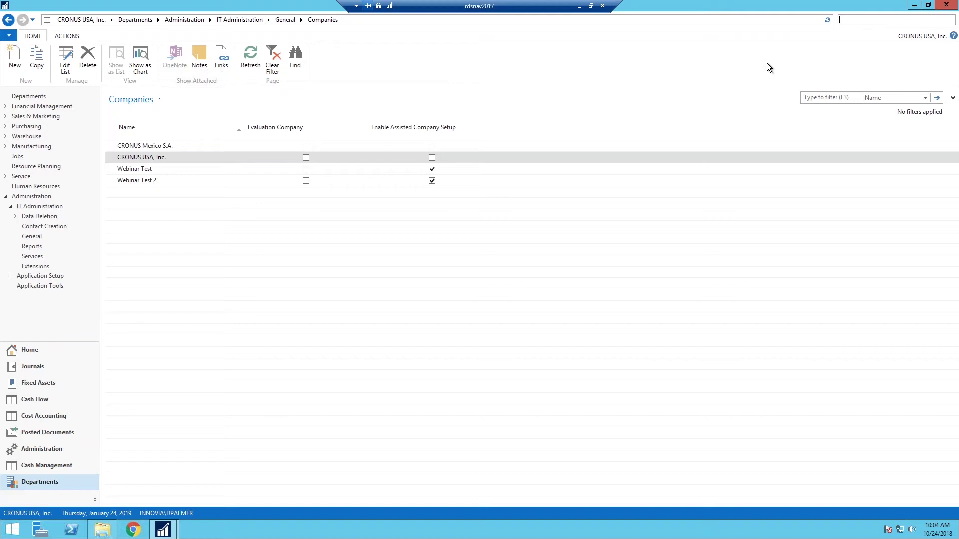
text(configuration packa)
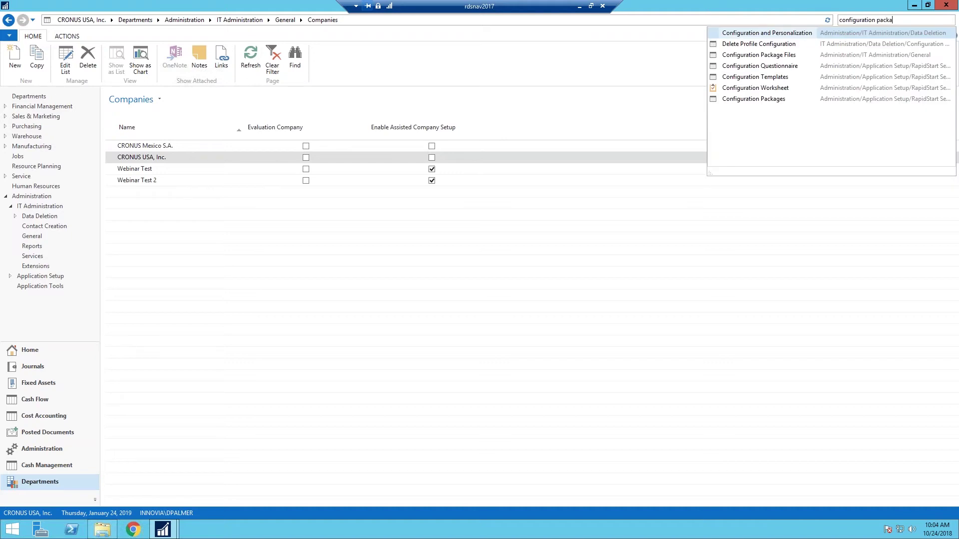
click(743, 46)
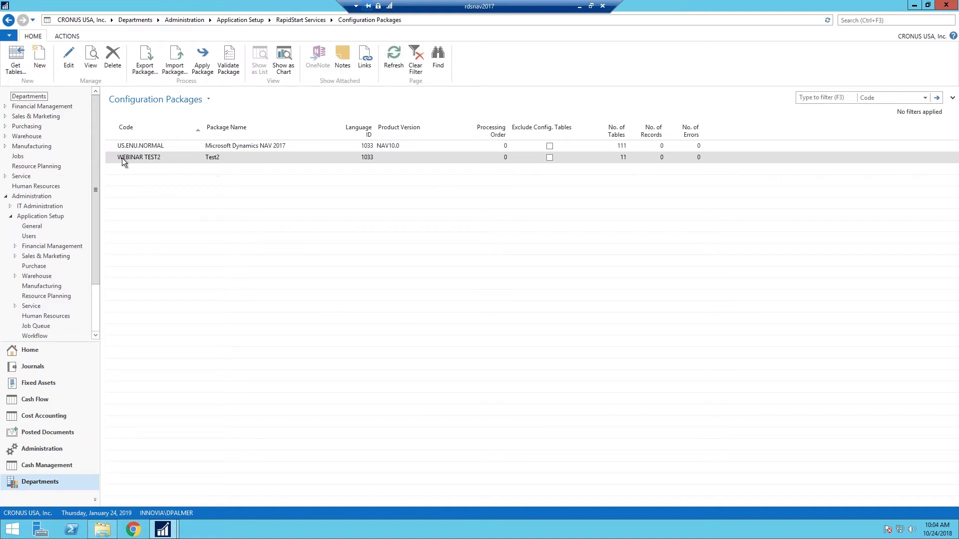
click(146, 167)
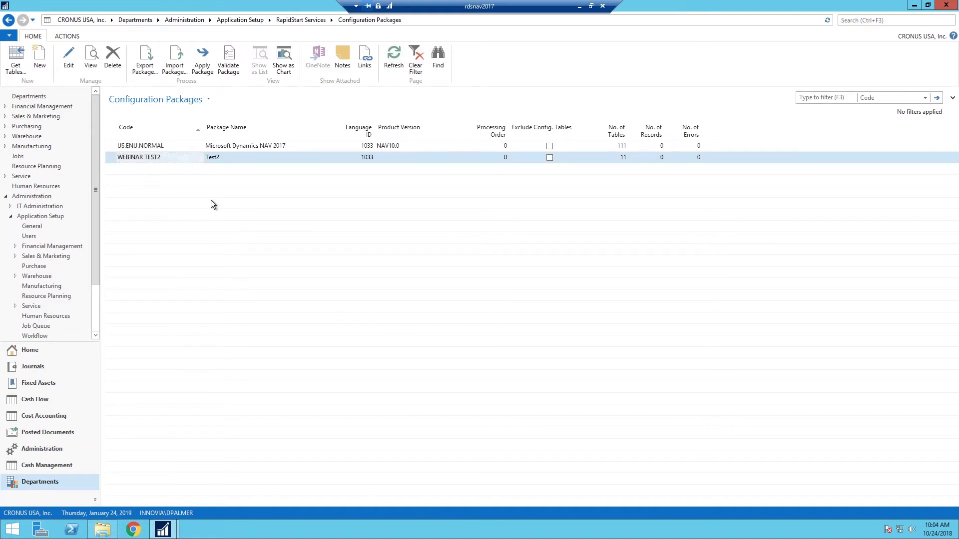
Step: Create a new configuration package with the code WEB TEST and the package name Web Test
click(38, 59)
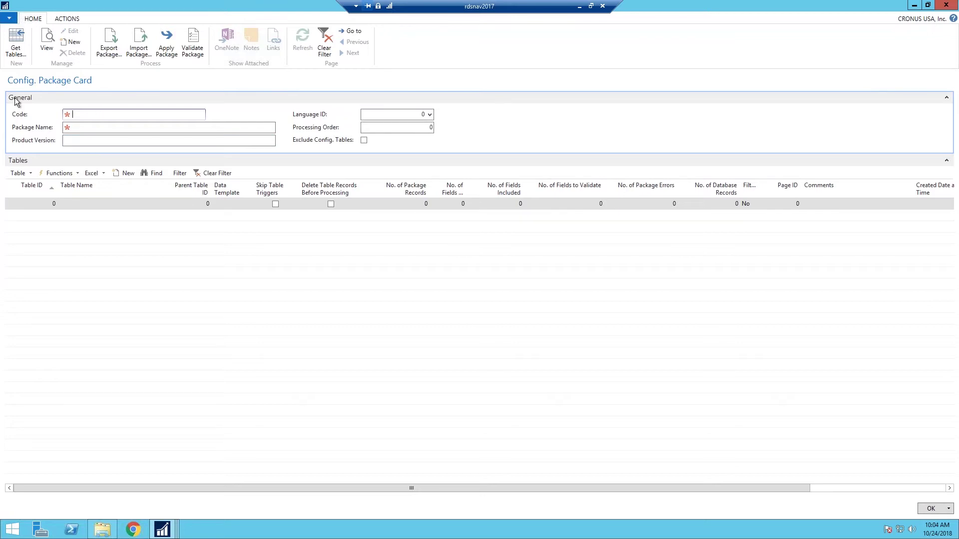
text(Web Test)
key(Tab)
text(Web Test)
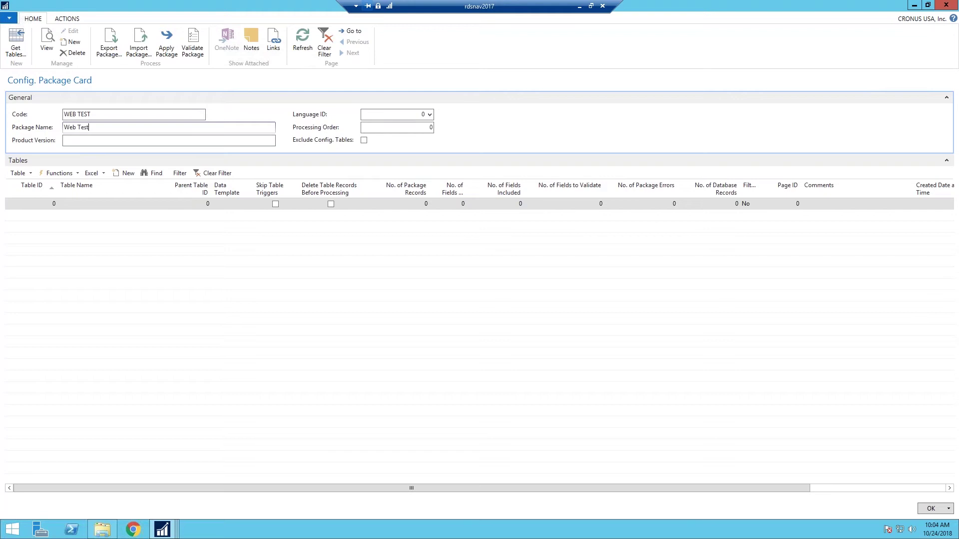
key(Tab)
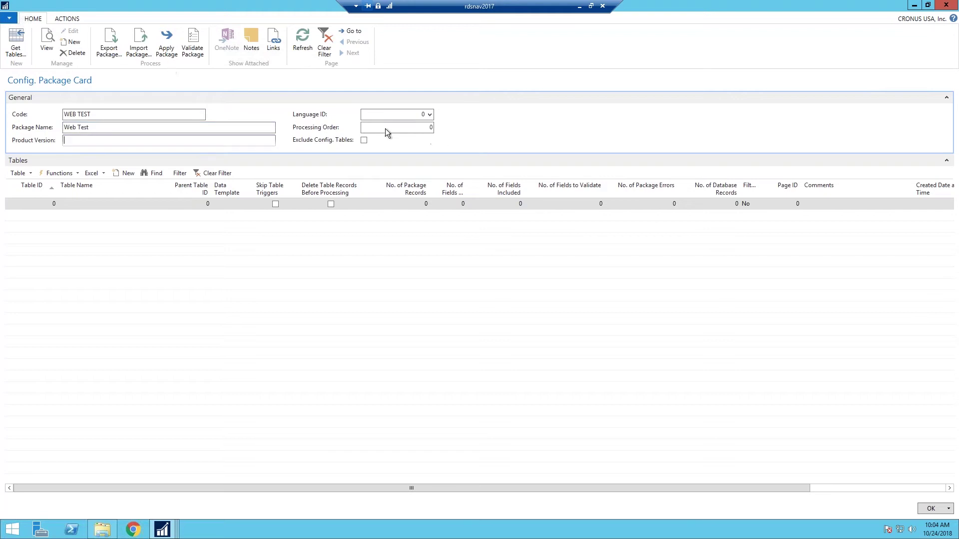
Step: Set the language ID of the WEB TEST package to 1033
click(100, 114)
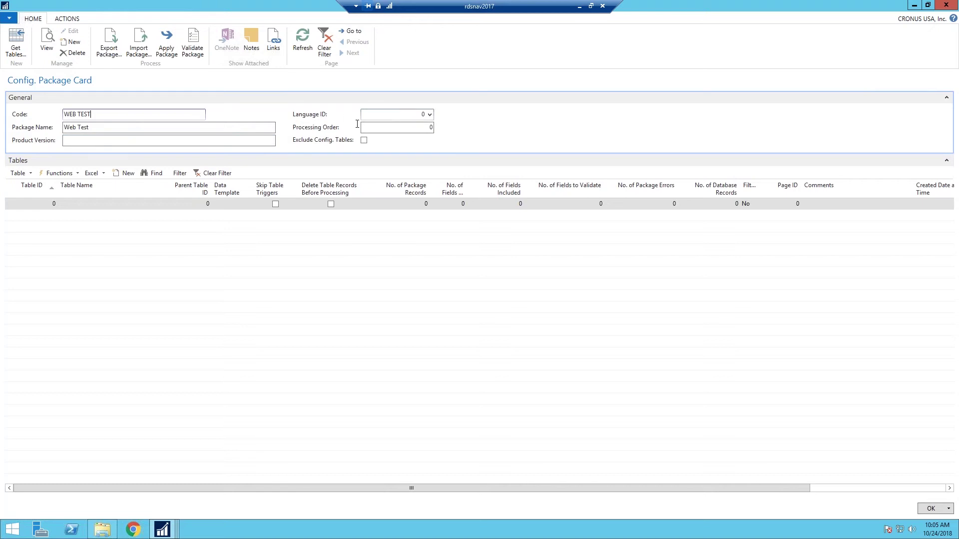
click(384, 117)
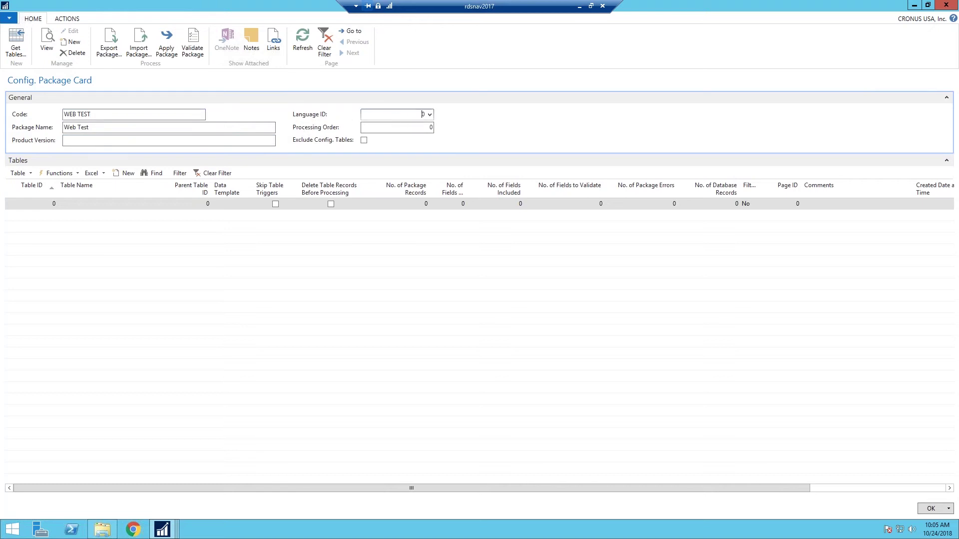
text(10)
text(33)
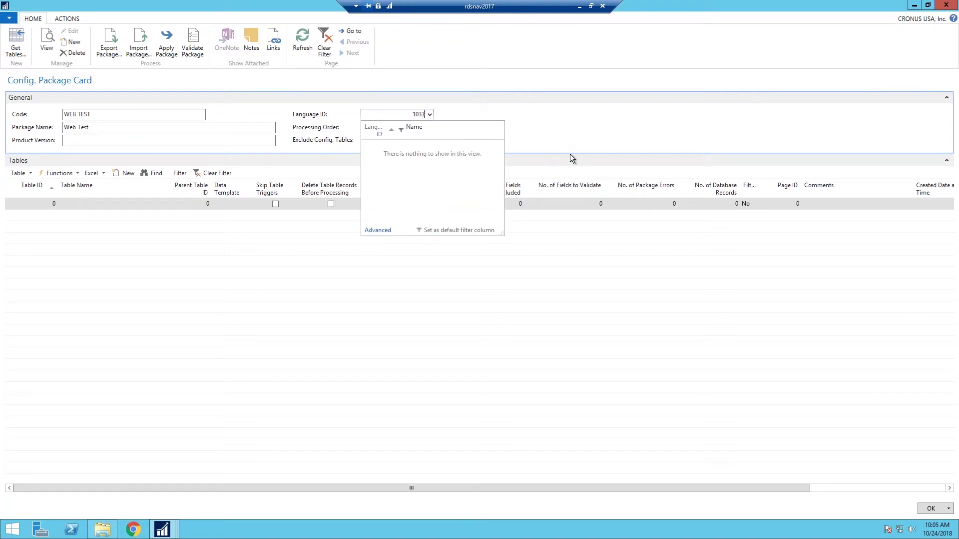
key(Tab)
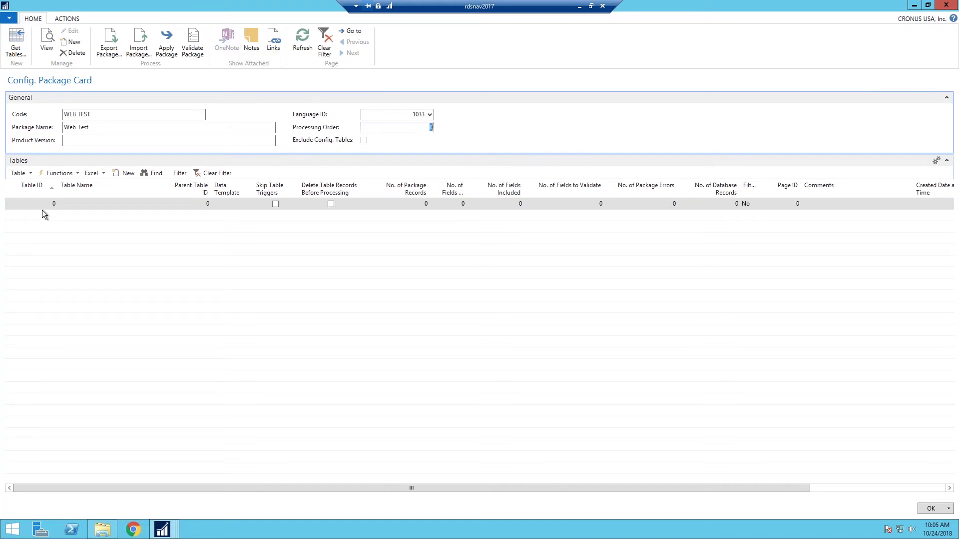
Step: Enter table ID 18 on the package's first table line, checking the available table objects without choosing another
click(31, 203)
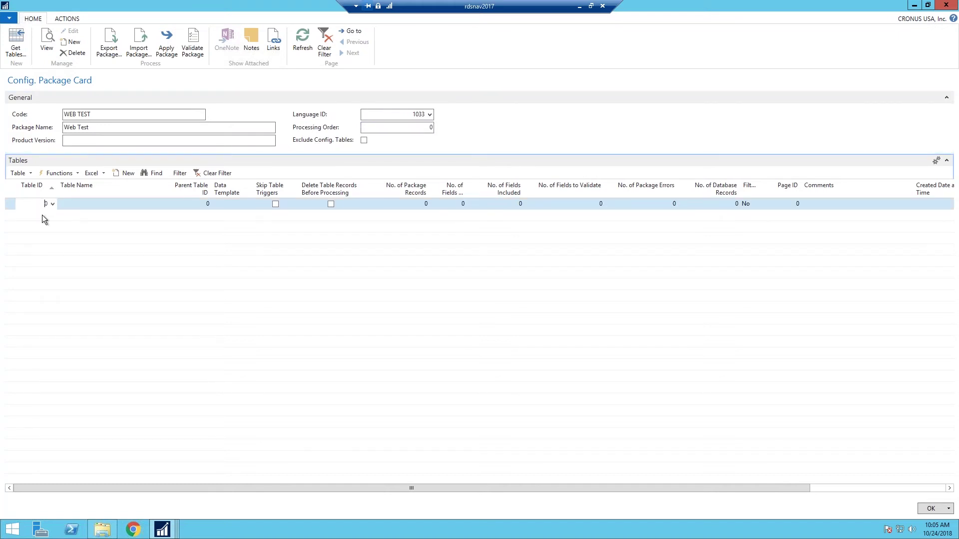
text(18)
click(53, 204)
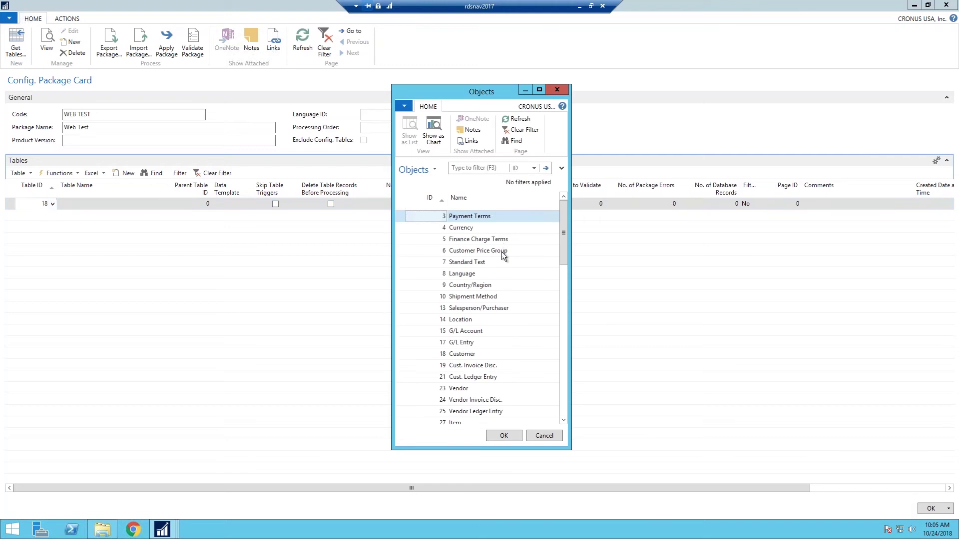
scroll(498, 300, down, 5)
scroll(497, 301, down, 5)
scroll(496, 302, up, 12)
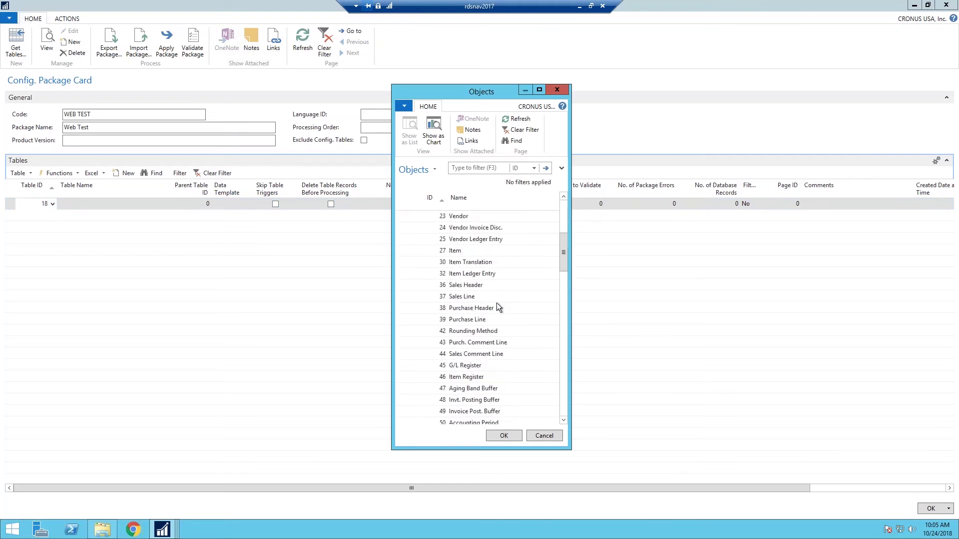
click(556, 91)
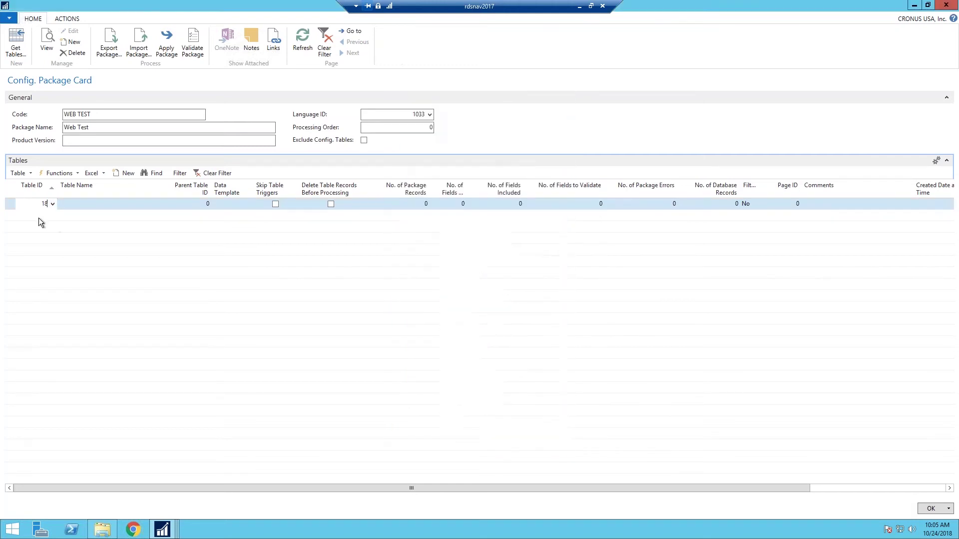
Step: Try to add a second package table line with table ID 22 and discard that line
click(38, 217)
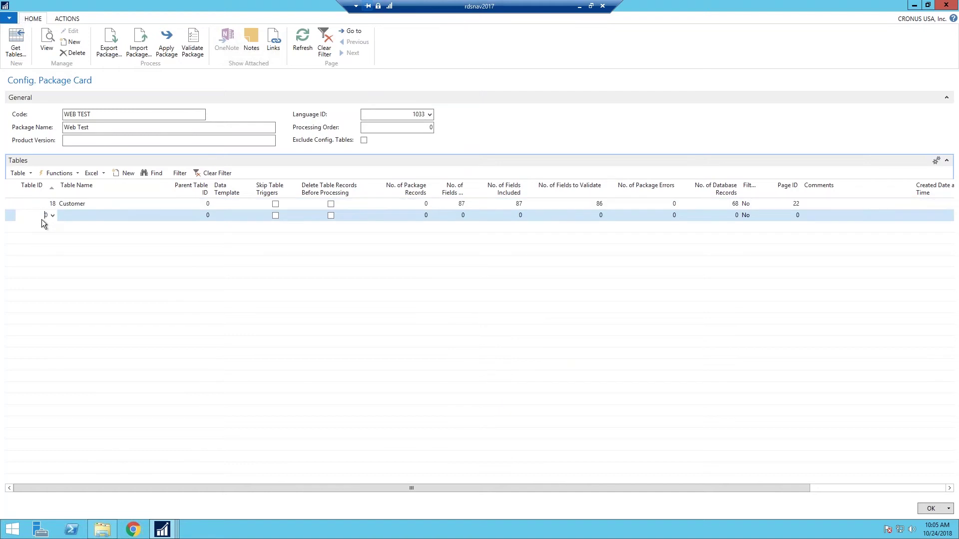
key(BackSpace)
text(22)
key(Tab)
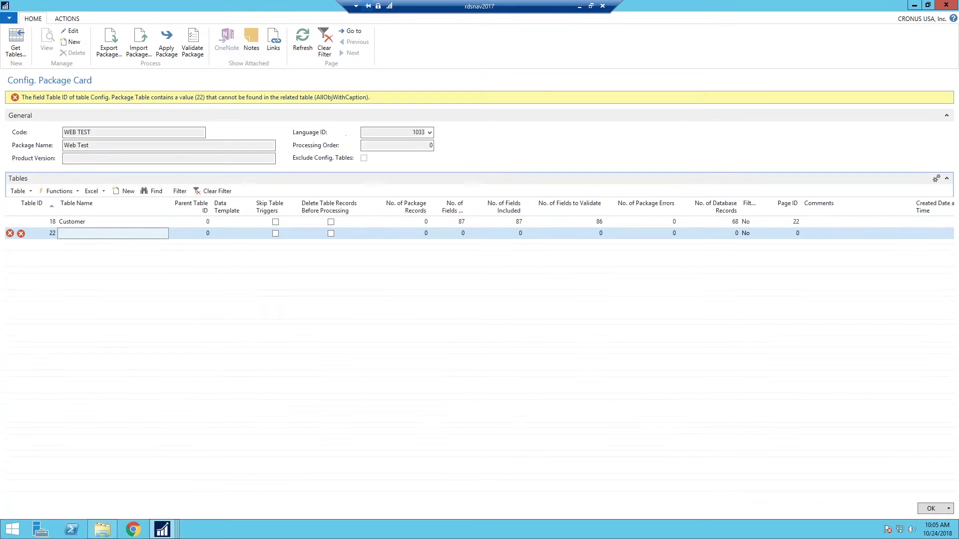
click(48, 233)
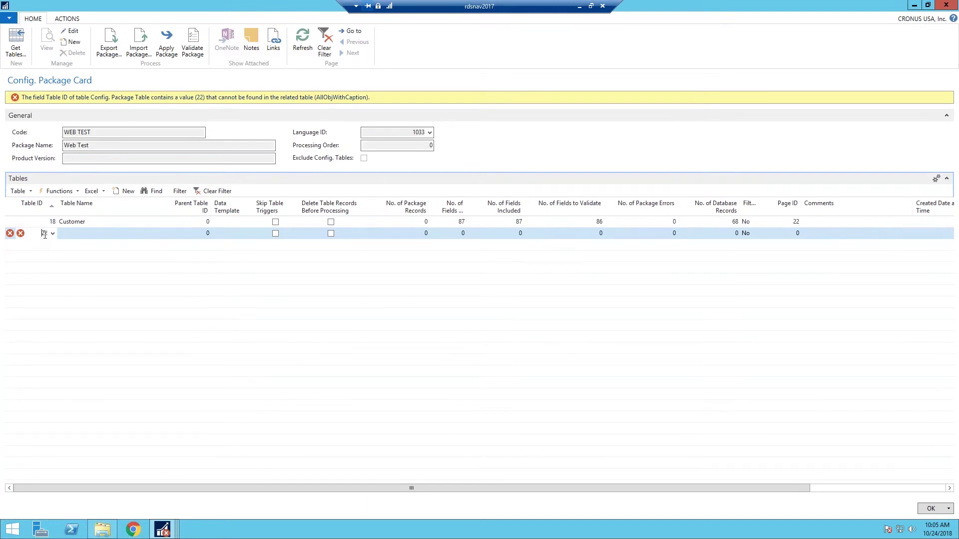
key(BackSpace)
click(111, 247)
click(43, 234)
key(Escape)
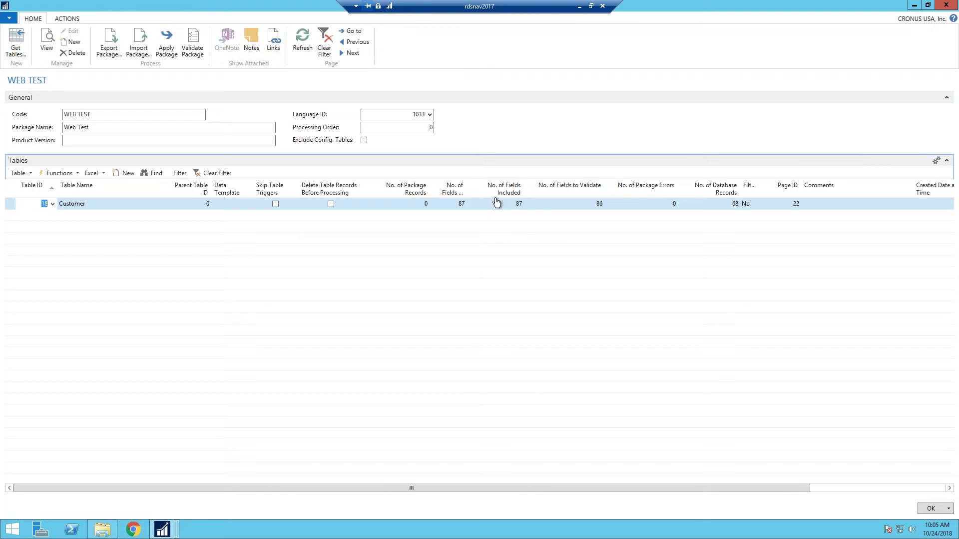
Step: Widen the No. of Fields Available column and review the Customer line's field and database record counts
drag(467, 191, 501, 197)
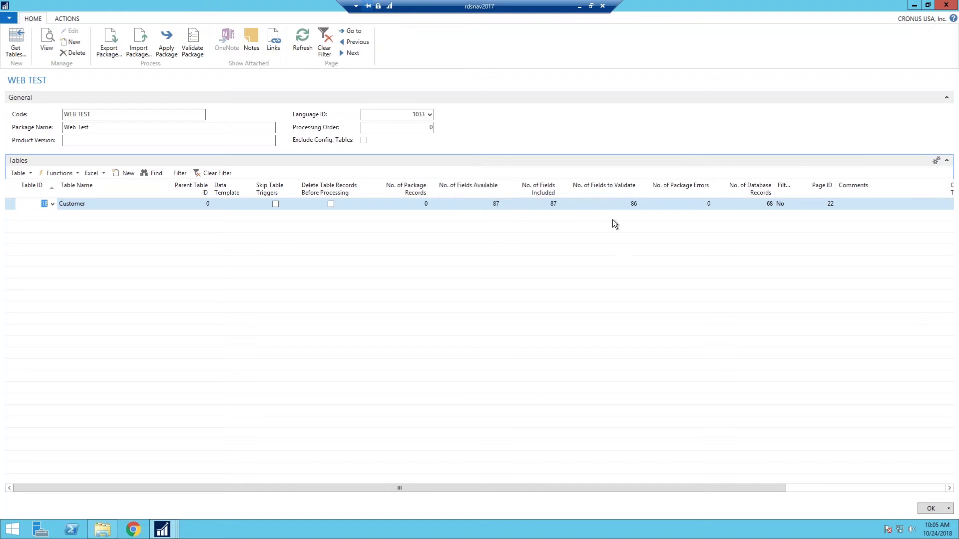
click(495, 205)
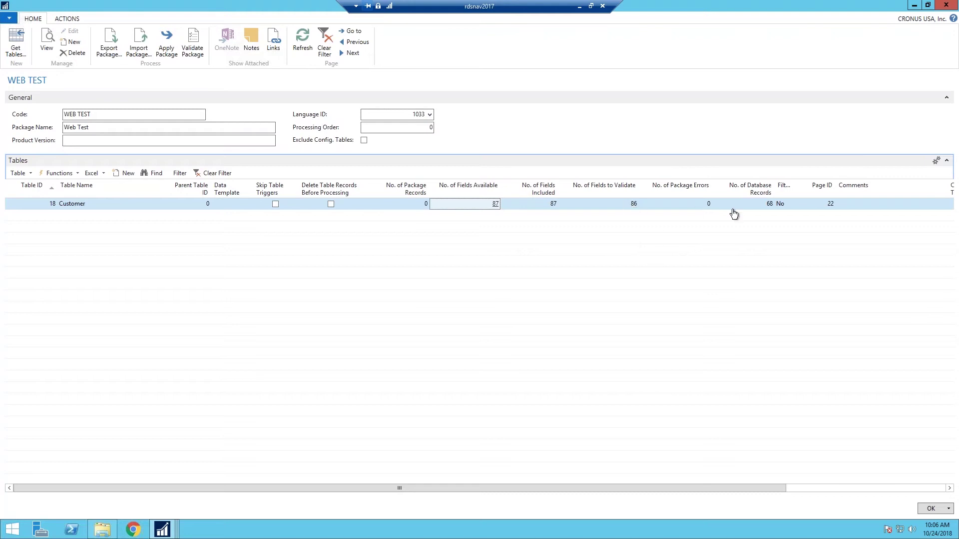
click(761, 207)
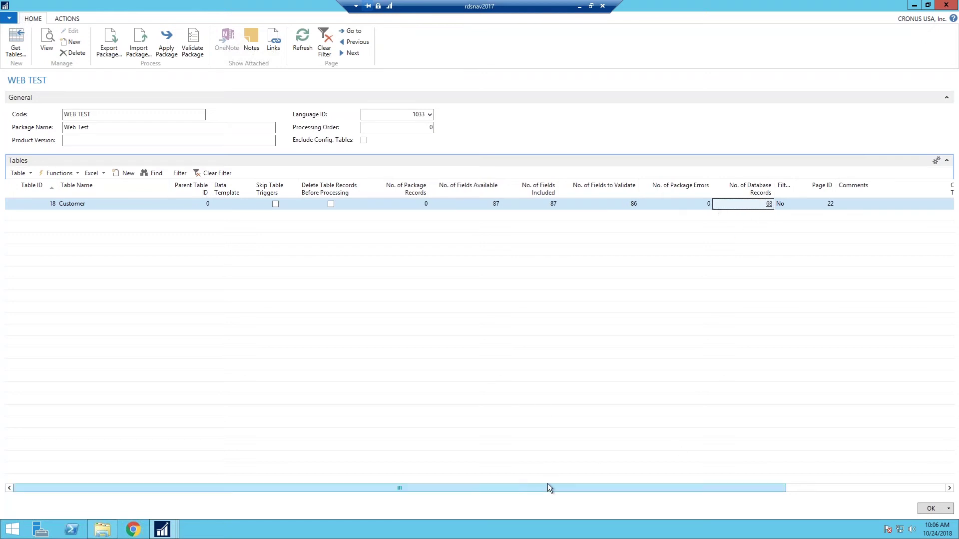
drag(547, 488, 722, 481)
drag(517, 480, 355, 464)
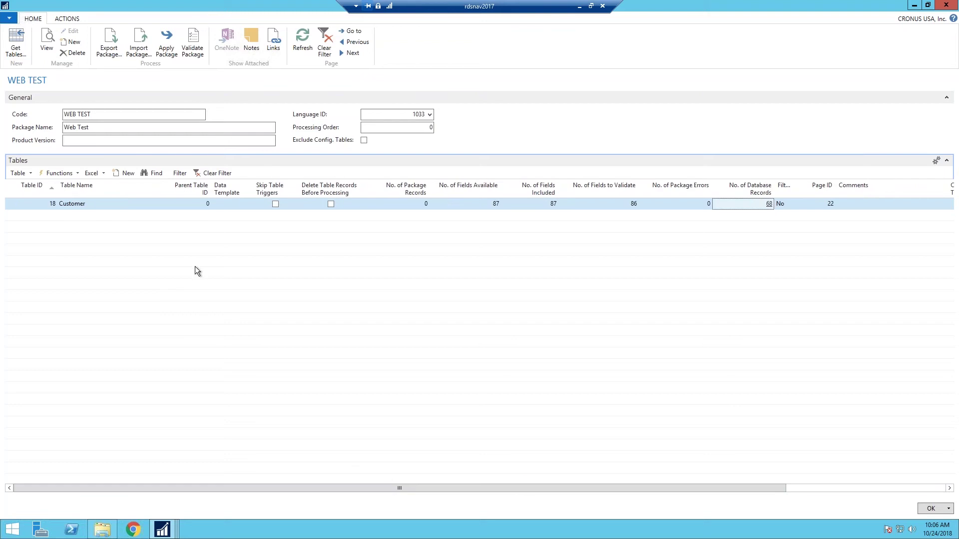
Step: Export the WEB TEST package and save it as RapidStart file PackageWEB TEST in the Webinar documents folder
click(113, 49)
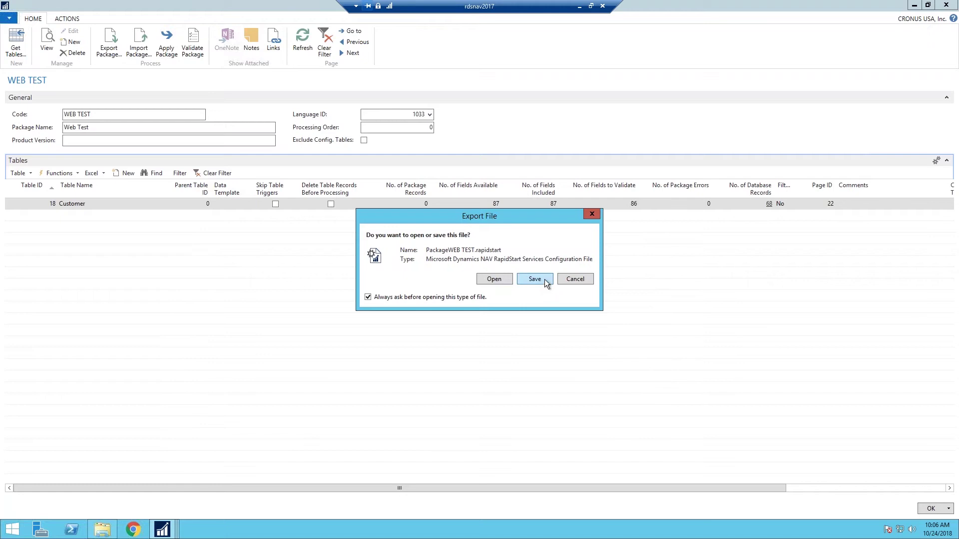
click(535, 279)
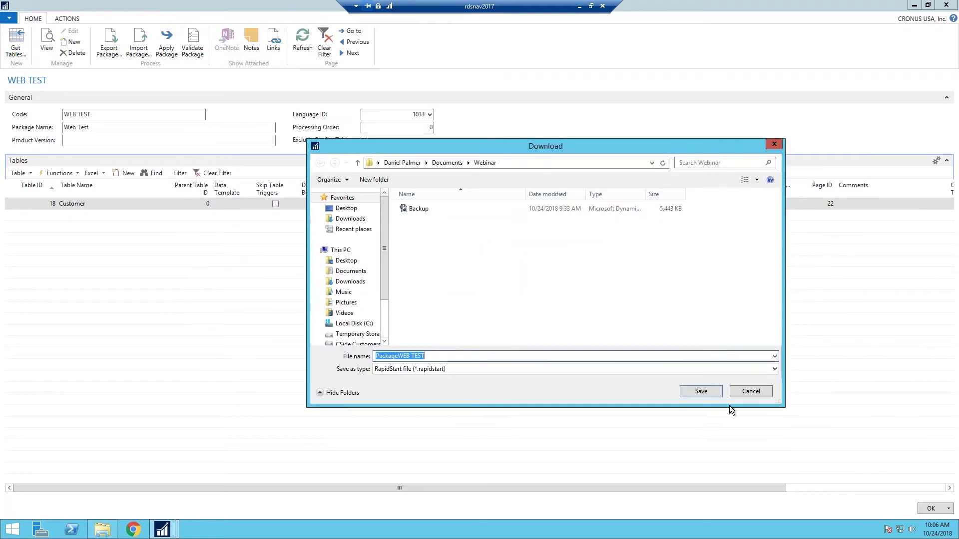
click(702, 391)
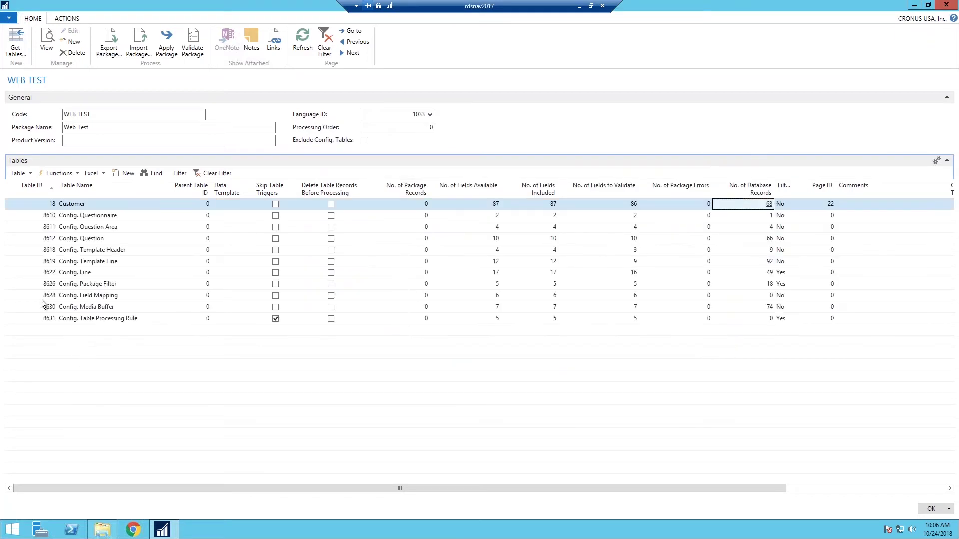
Step: Look over the configuration table lines below Customer and close the WEB TEST package card
click(28, 216)
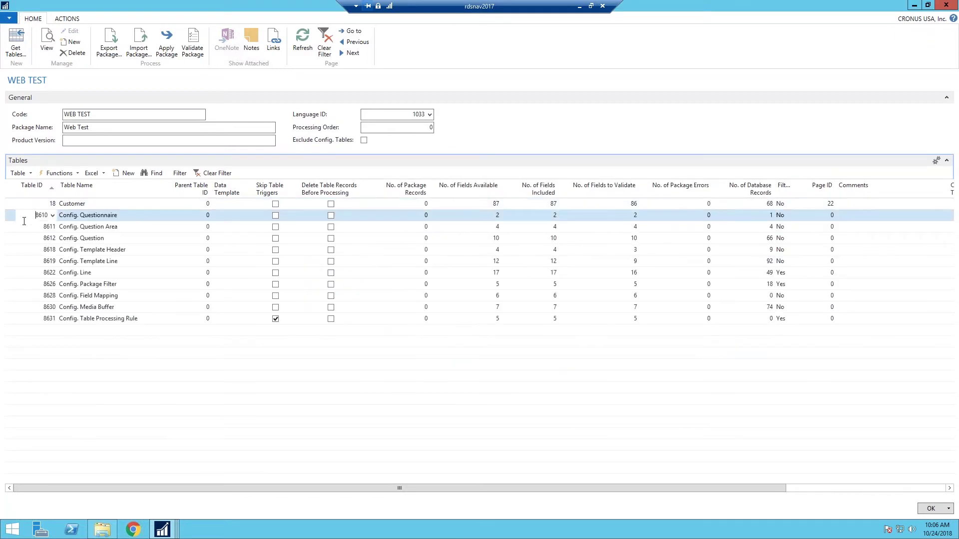
click(119, 218)
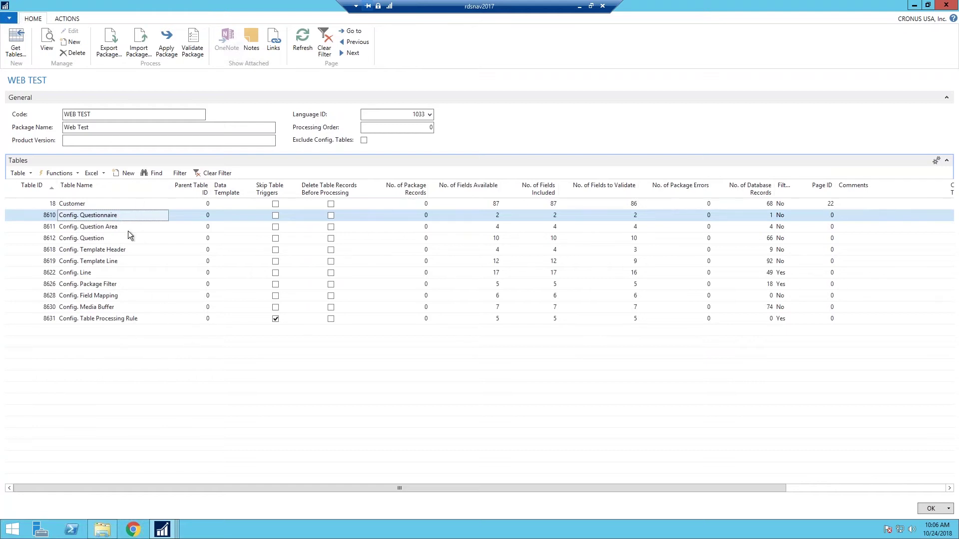
click(84, 205)
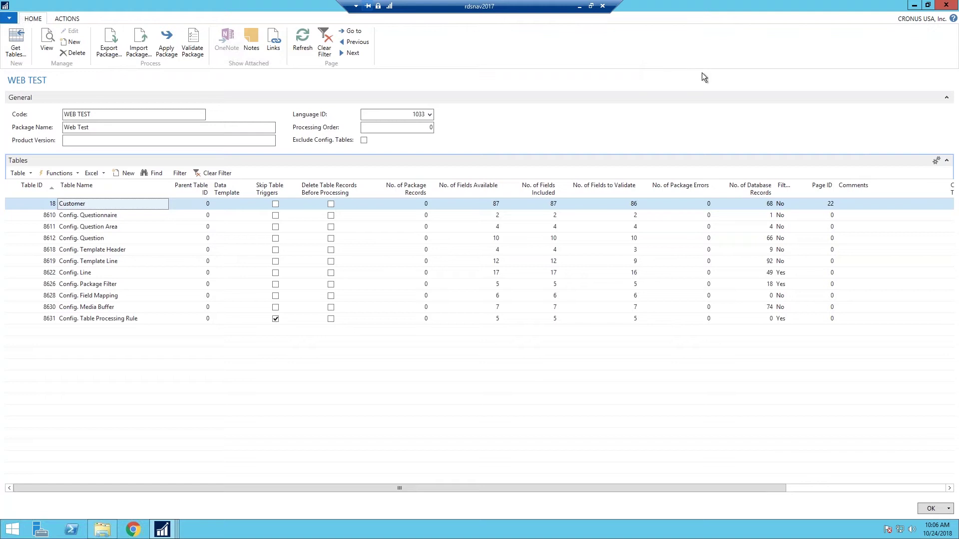
key(Escape)
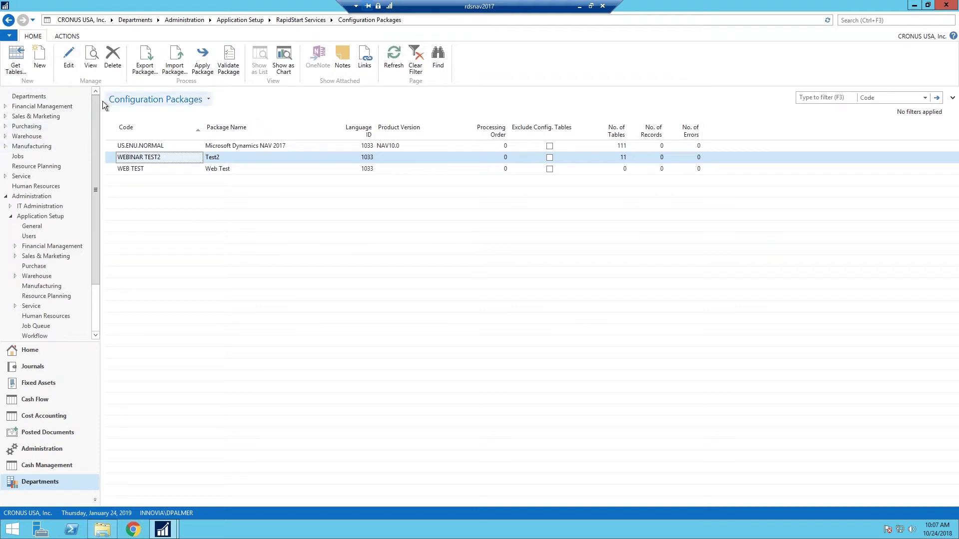
Step: Switch the active company to Webinar Test
click(9, 35)
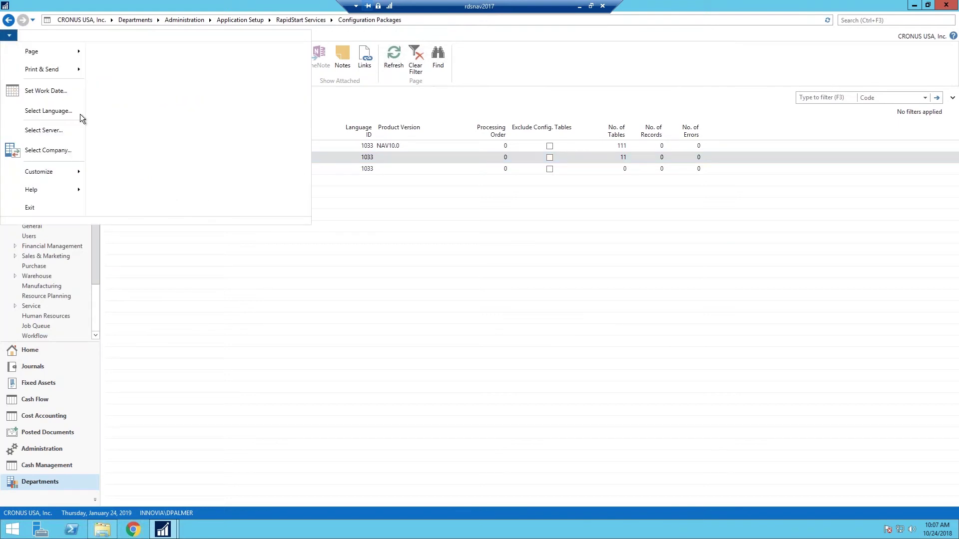
click(58, 151)
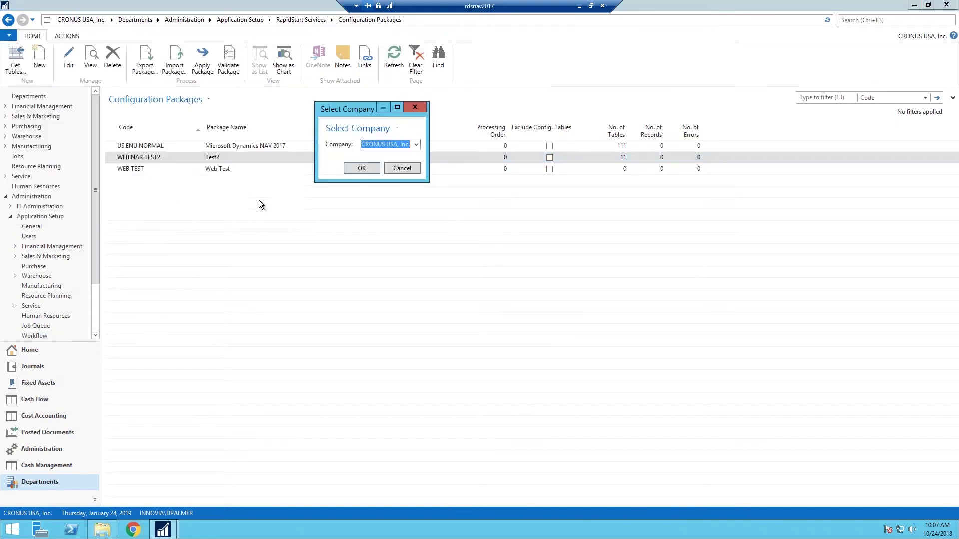
click(416, 144)
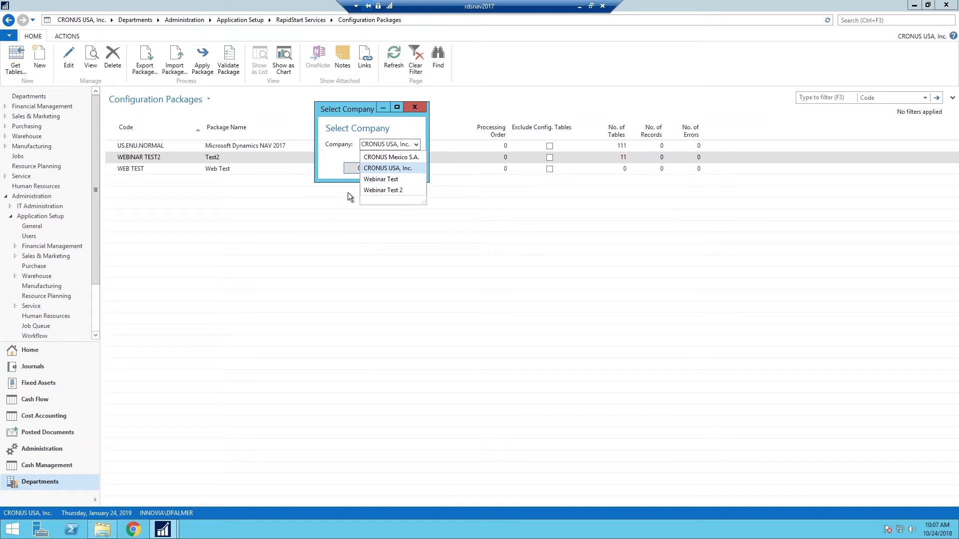
click(380, 180)
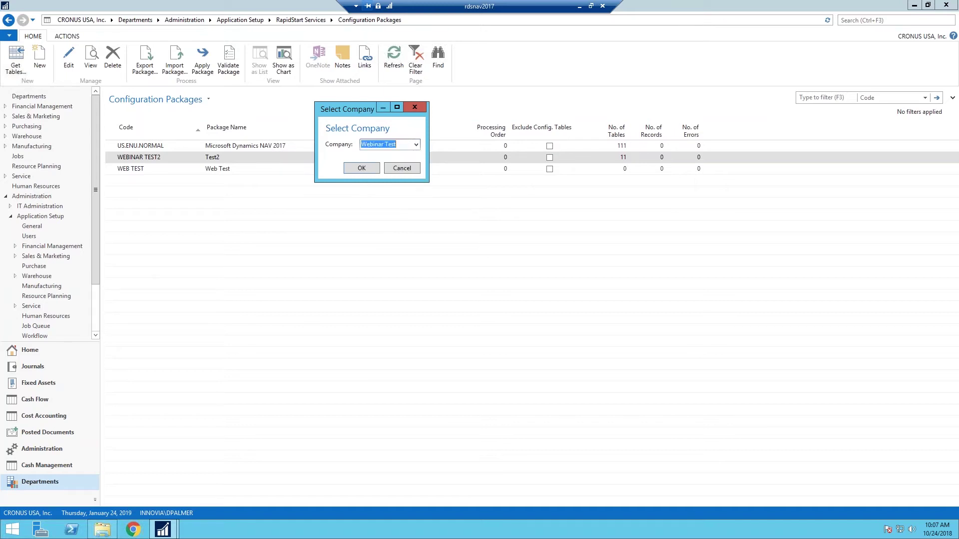
click(361, 169)
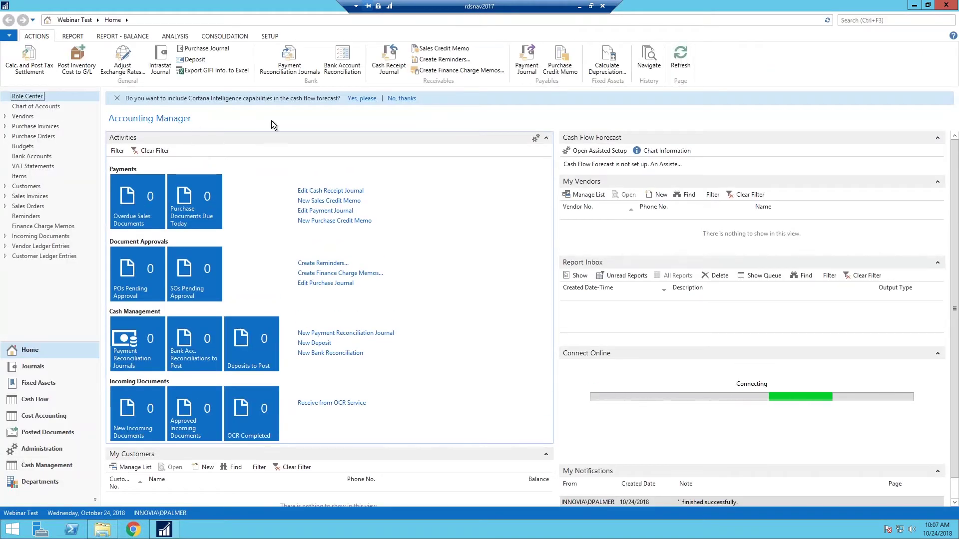
Step: Search for "configuration package" and open the Configuration Packages list in the Webinar Test company
click(850, 20)
text(packa)
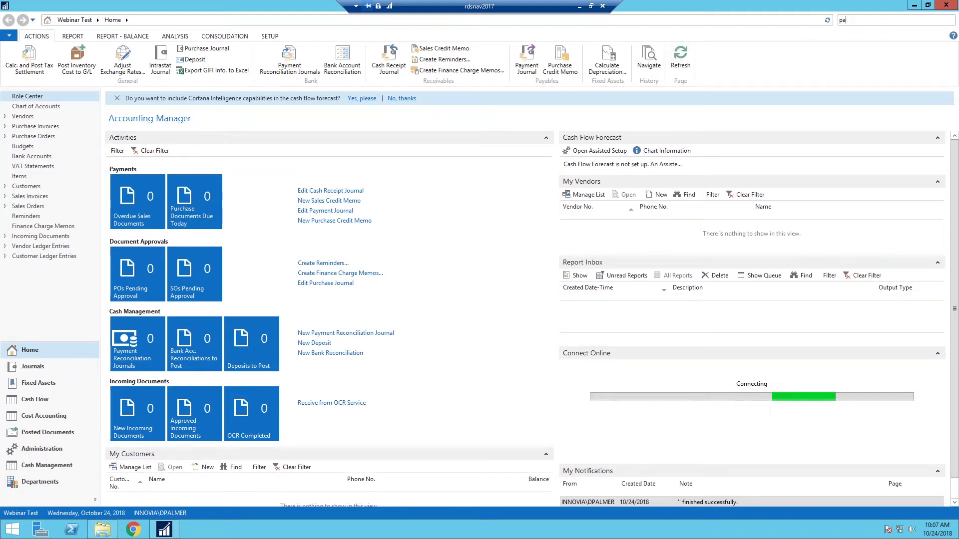
key(BackSpace)
key(BackSpace)
key(BackSpace)
key(BackSpace)
key(BackSpace)
text(configuration package)
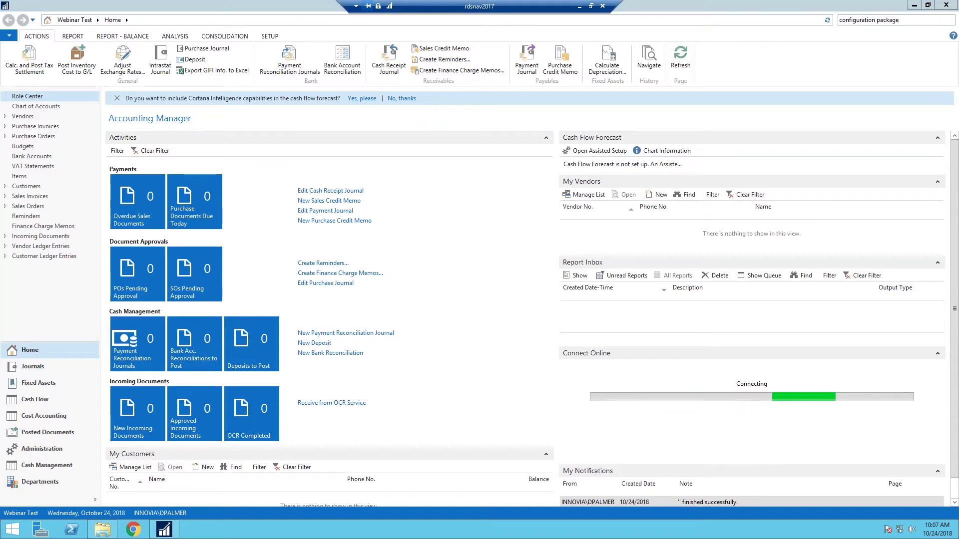
click(753, 44)
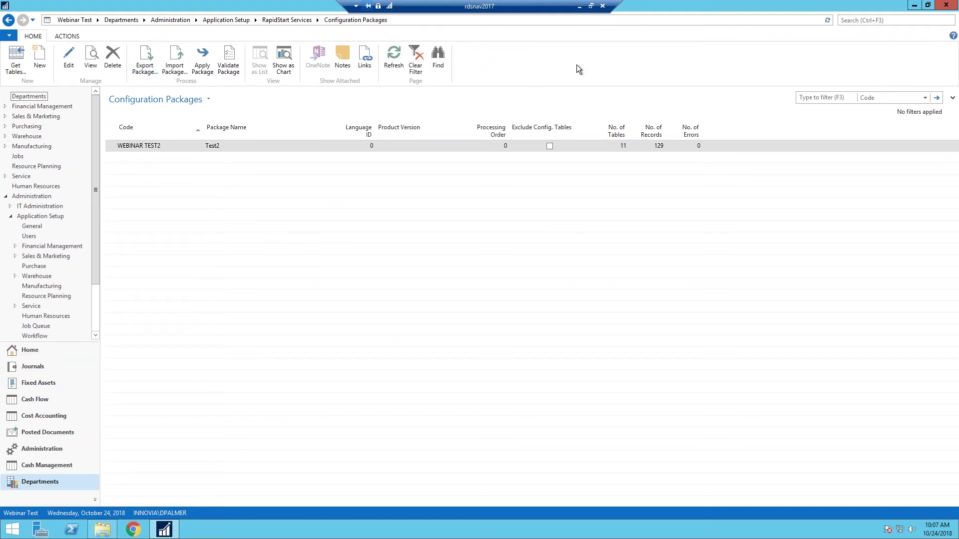
Step: Switch the active company to Webinar Test 2
click(10, 36)
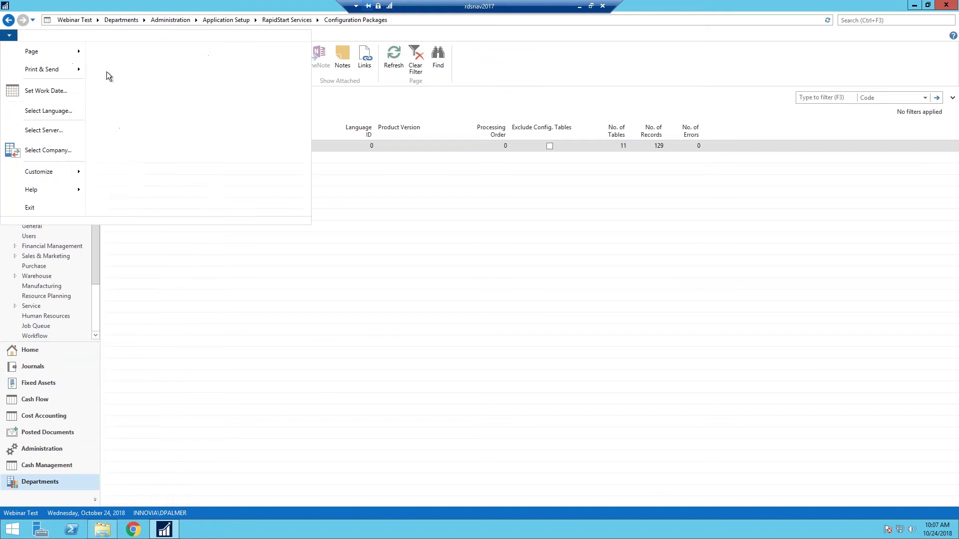
click(44, 151)
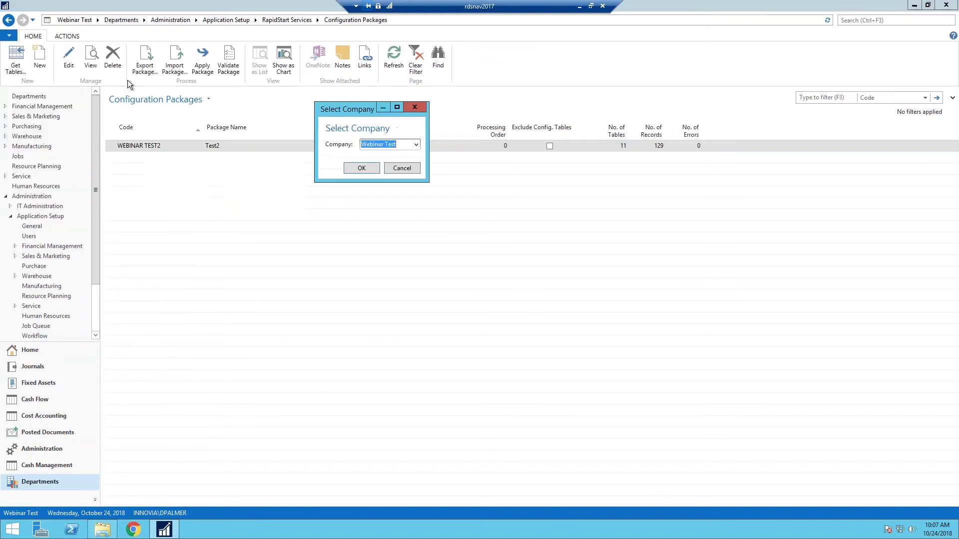
click(417, 144)
click(387, 186)
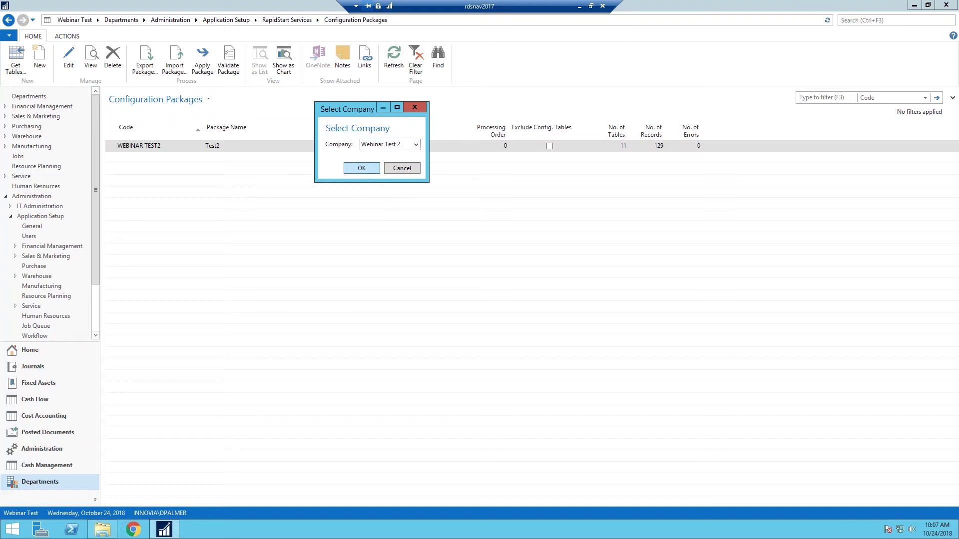
click(361, 168)
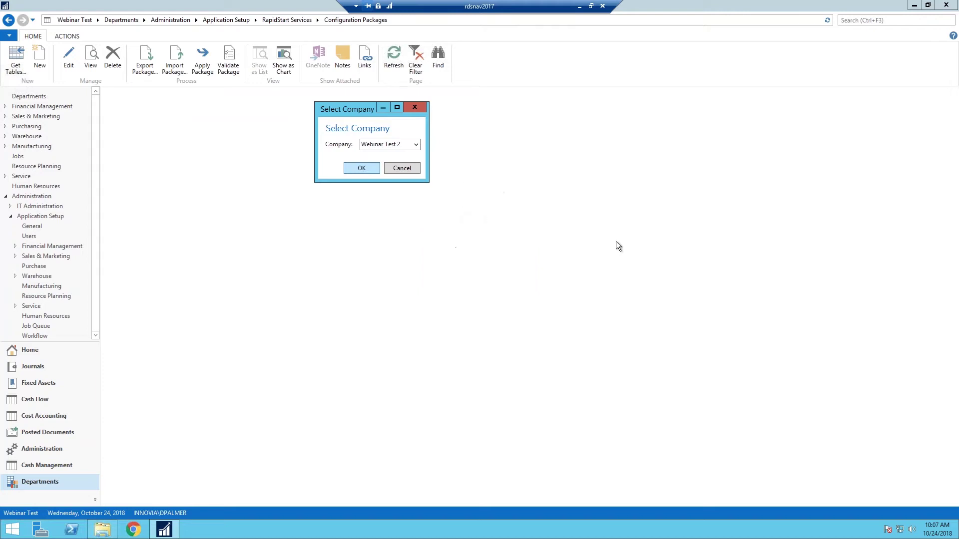
drag(478, 76, 514, 67)
drag(413, 63, 412, 48)
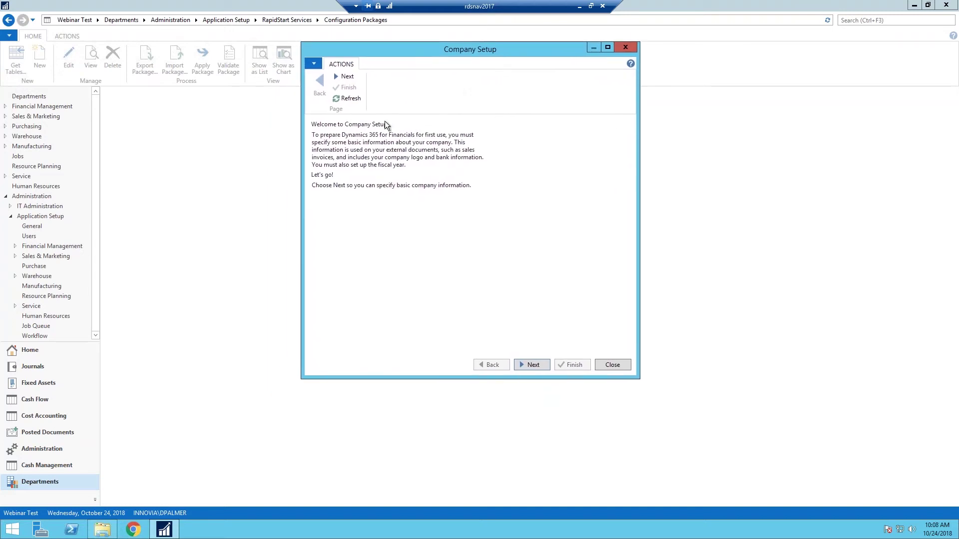
drag(504, 43, 460, 45)
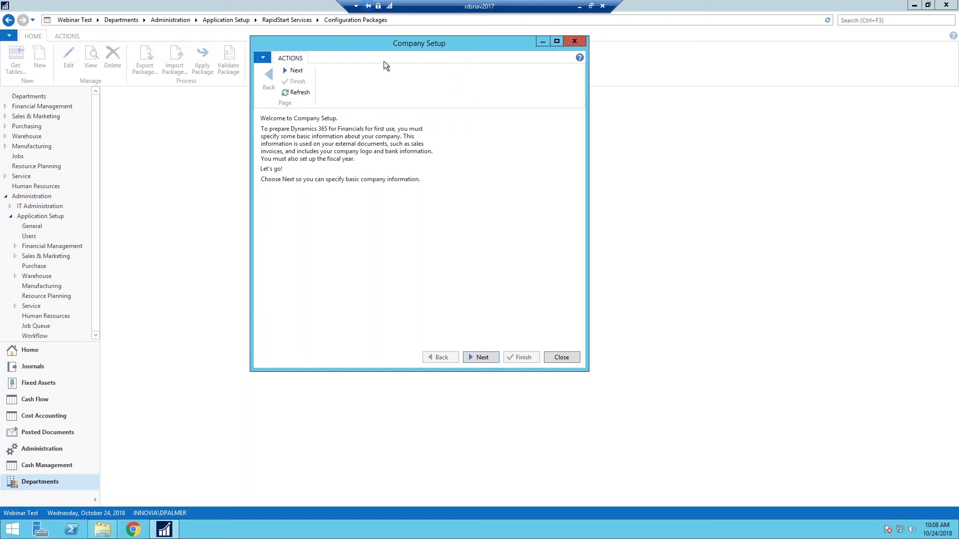
drag(351, 43, 343, 40)
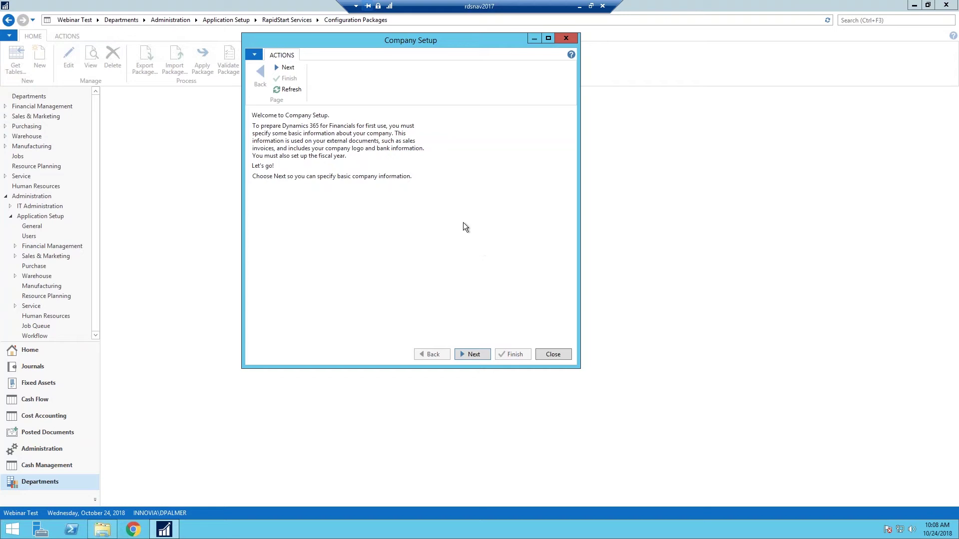
drag(358, 50, 364, 53)
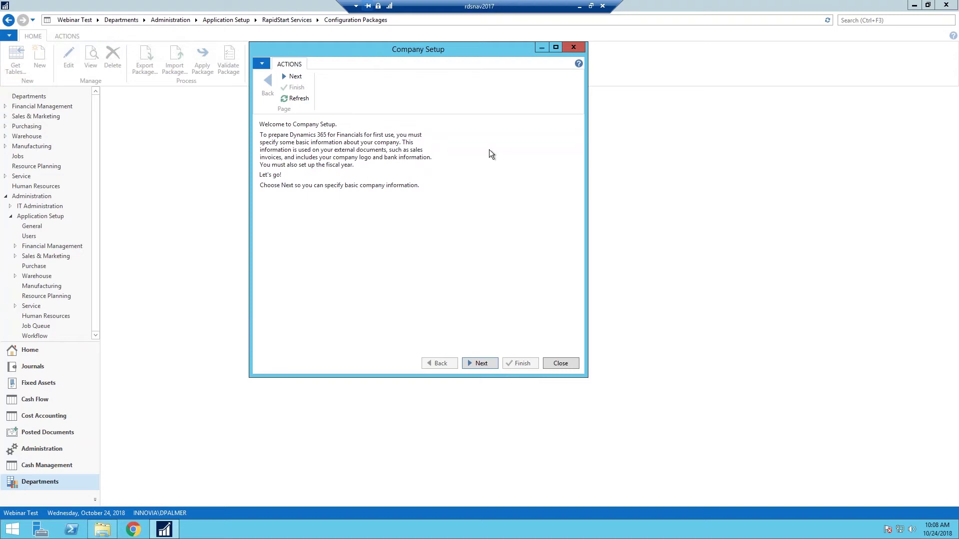
Step: Advance the Company Setup wizard to the bank information page, leaving the address and contact details blank
click(473, 363)
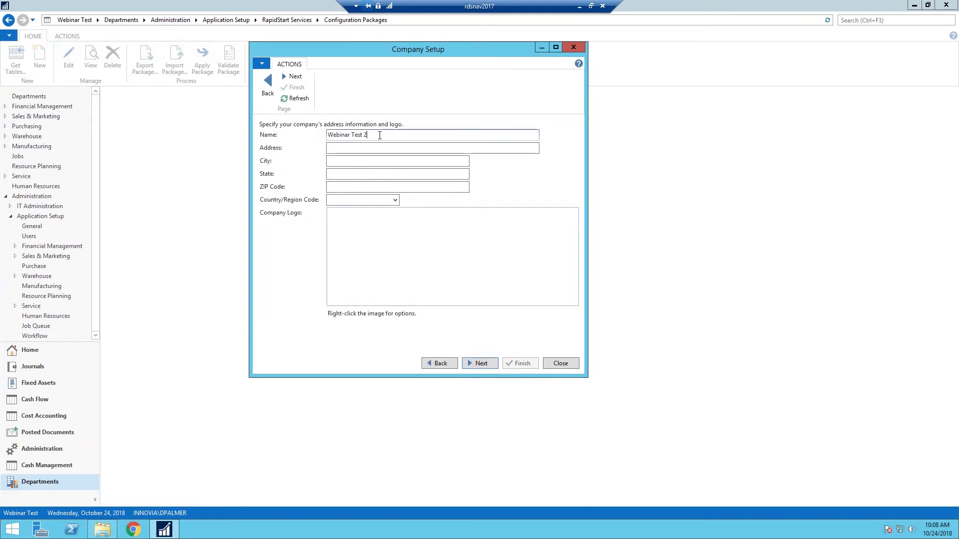
click(343, 150)
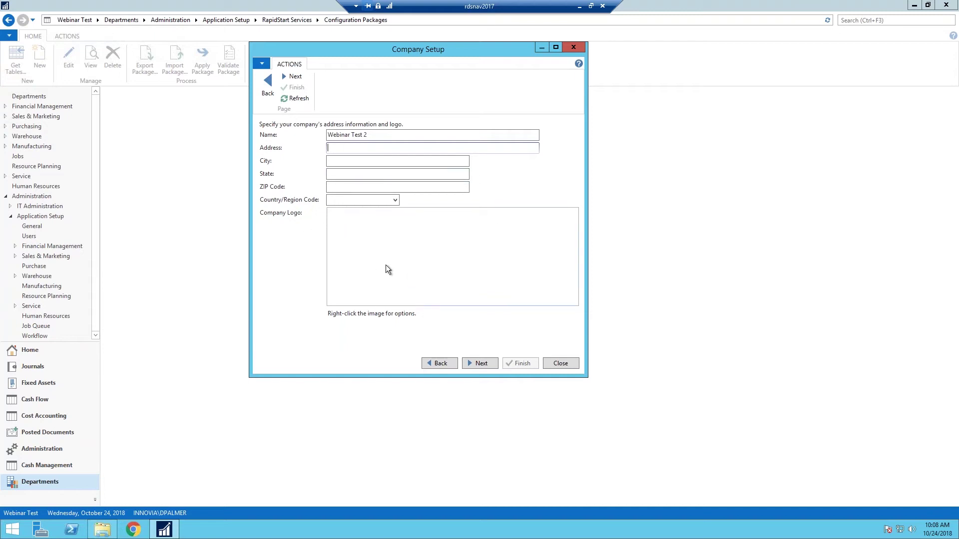
click(487, 362)
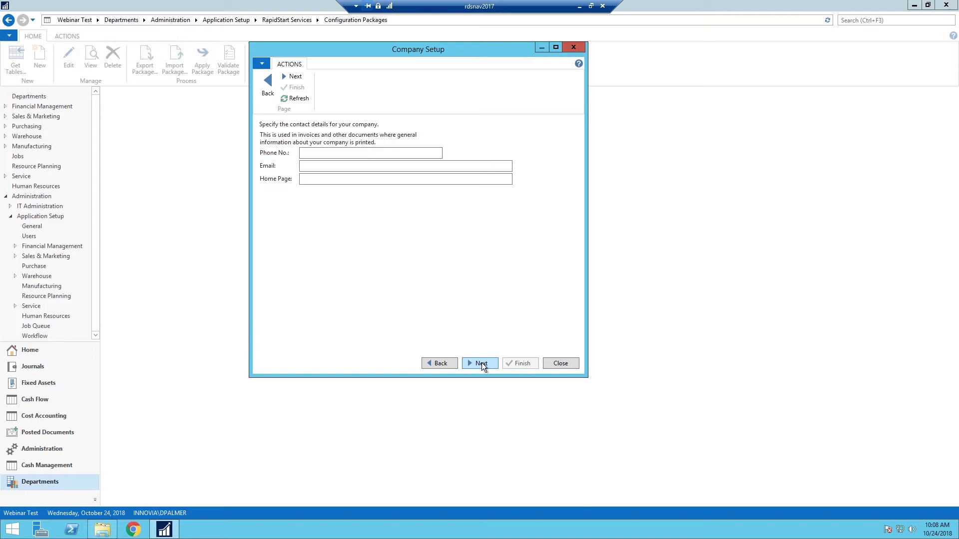
click(481, 364)
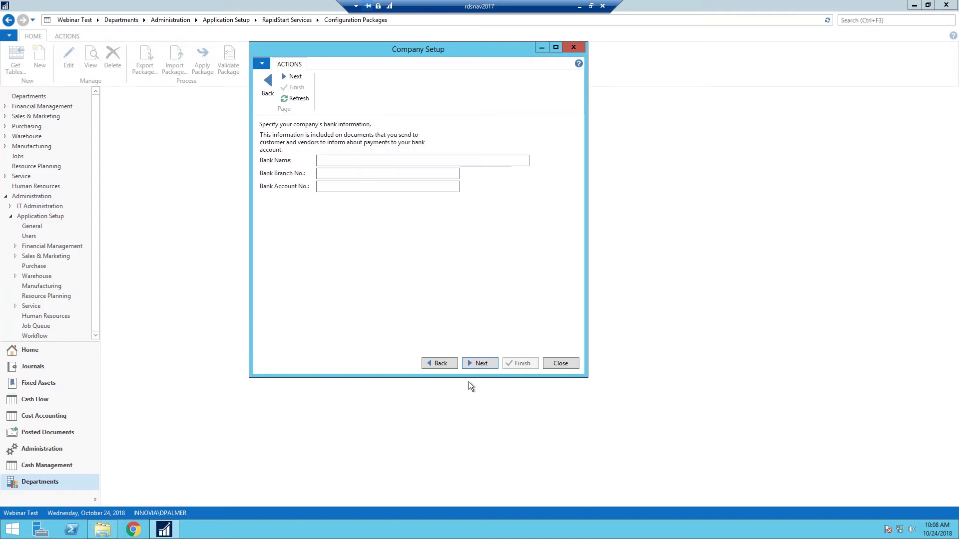
Step: Finish the Company Setup wizard with the bank information left blank and confirm the switch to Webinar Test 2
click(491, 367)
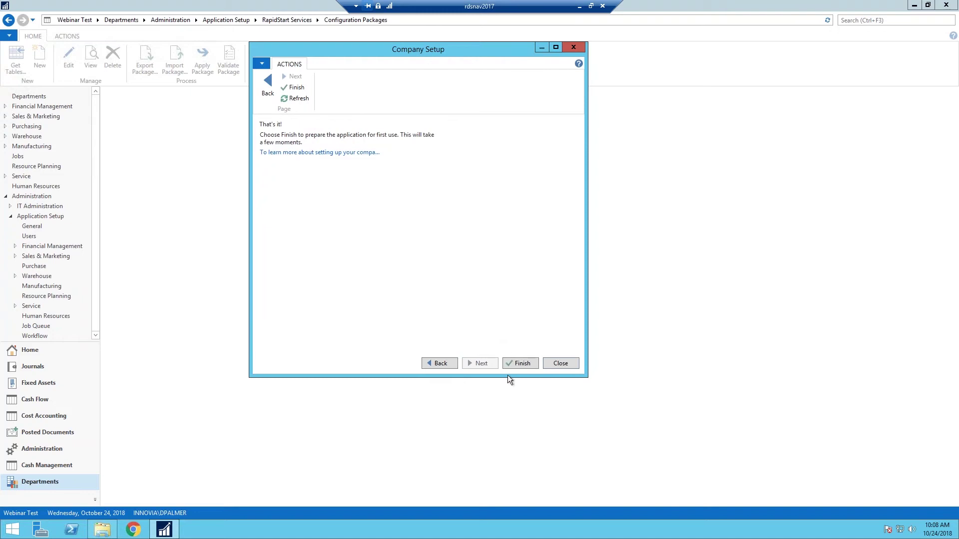
click(523, 363)
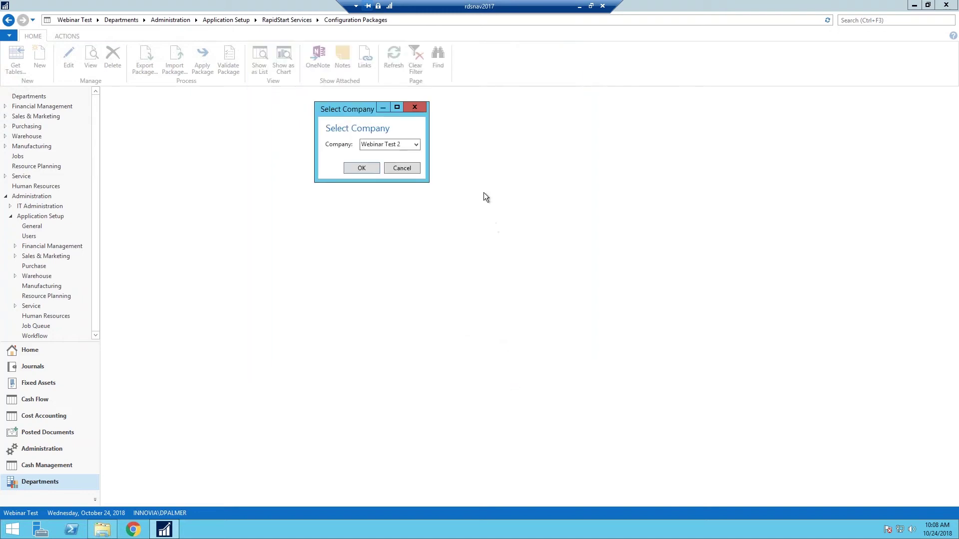
click(366, 168)
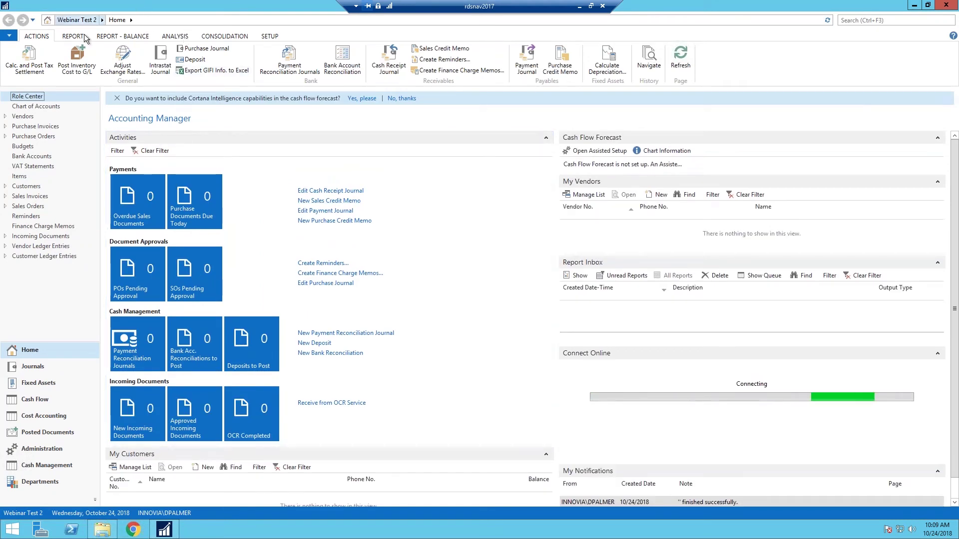
Step: Search for "configuration package" and open the Configuration Packages list in the Webinar Test 2 company
click(884, 20)
text(conf)
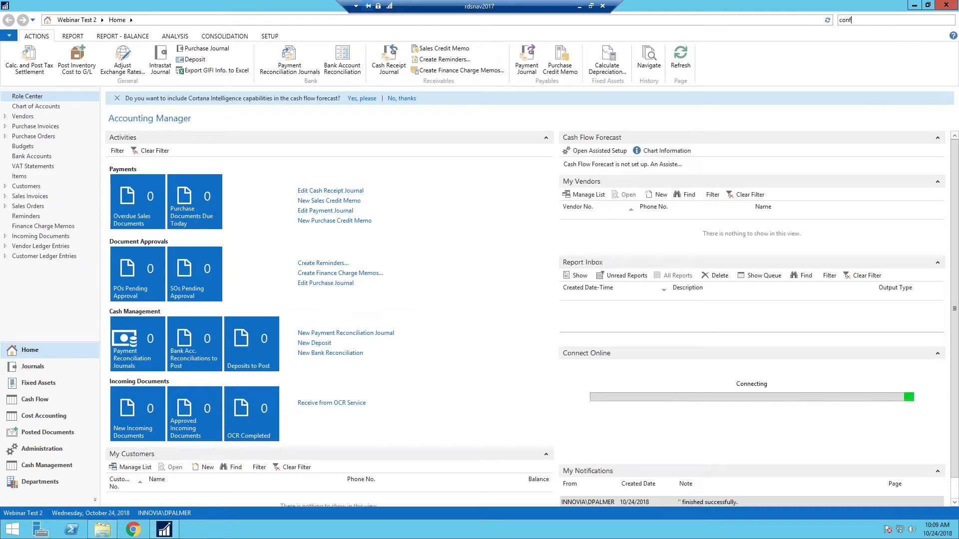
text(iguration pack)
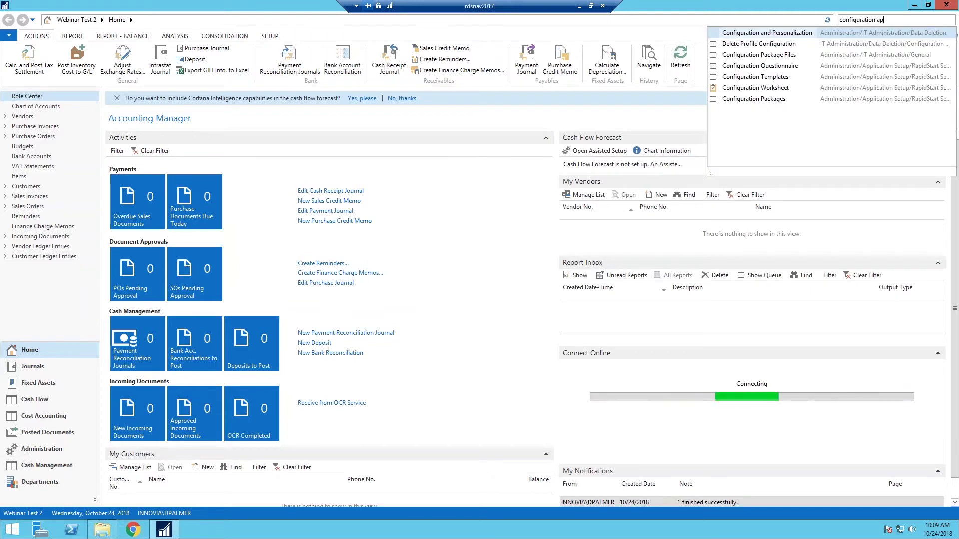
text(age)
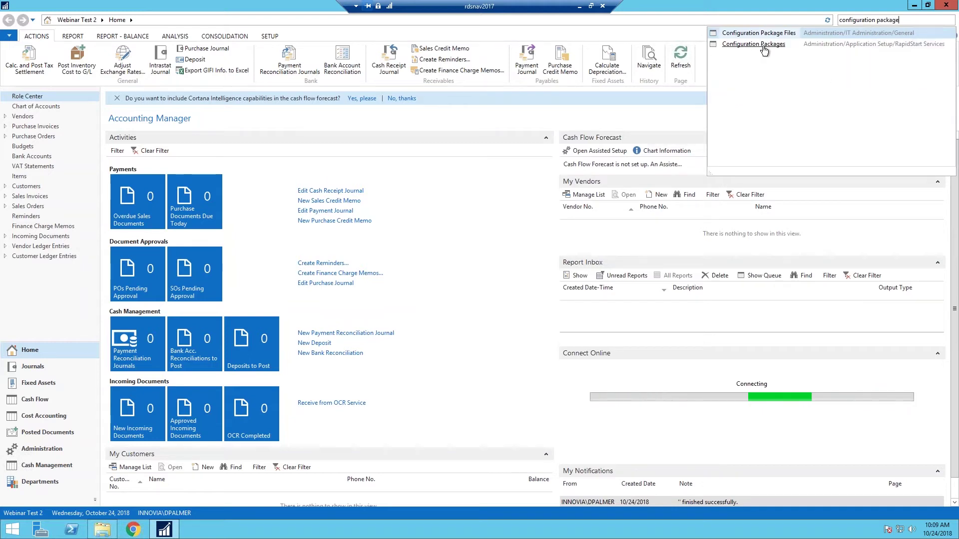
click(763, 45)
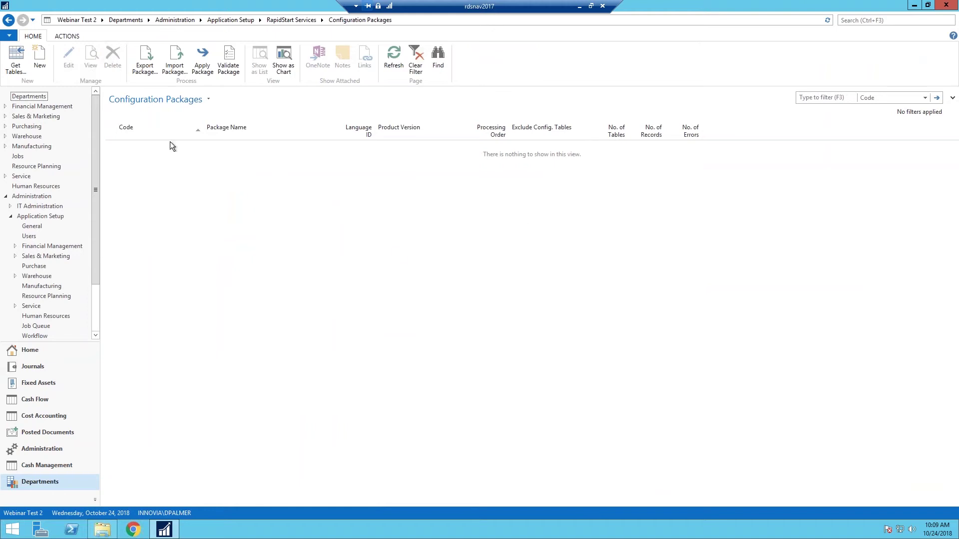
Step: Import the PackageWEB TEST RapidStart file from the Webinar folder into the Configuration Packages list
click(175, 62)
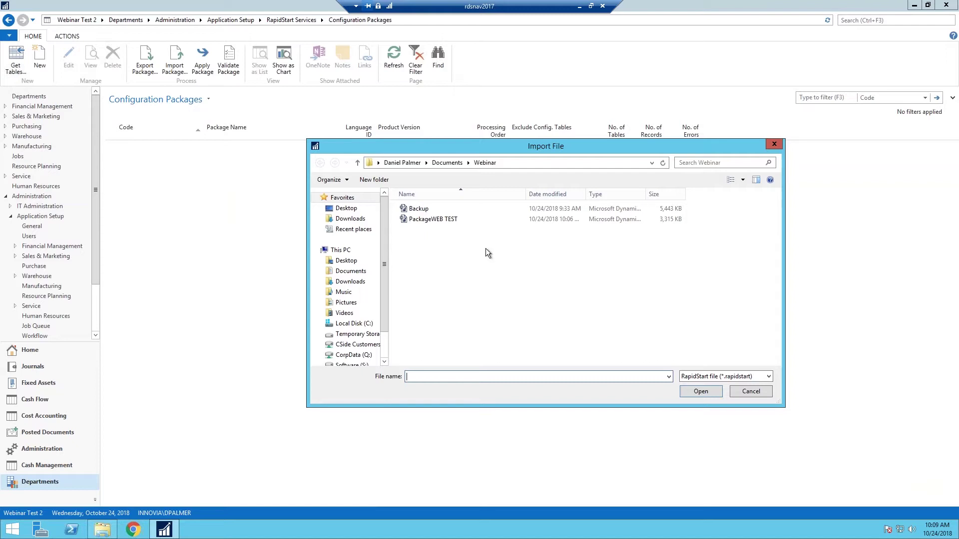
click(430, 220)
drag(505, 149, 434, 174)
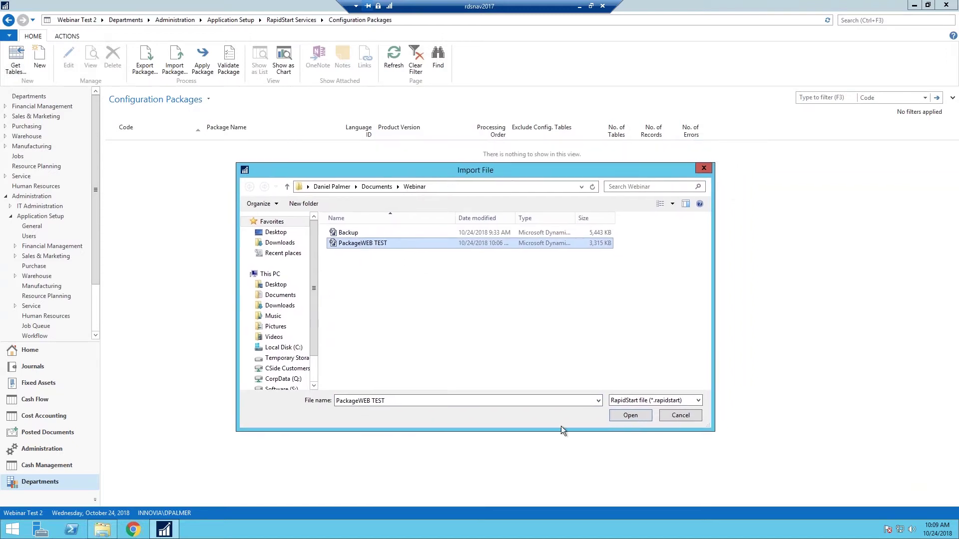
click(628, 417)
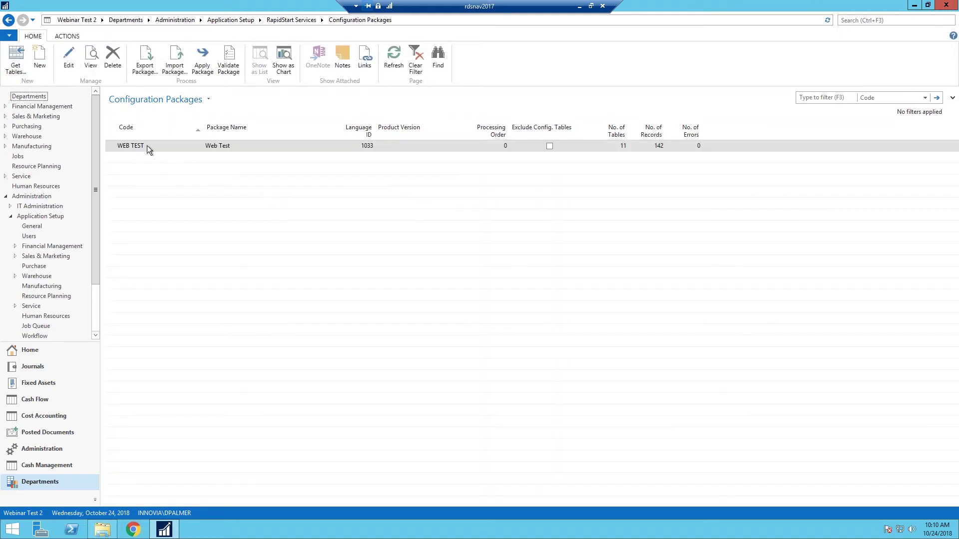
Step: Open the imported WEB TEST package card in view mode to see its tables
click(131, 146)
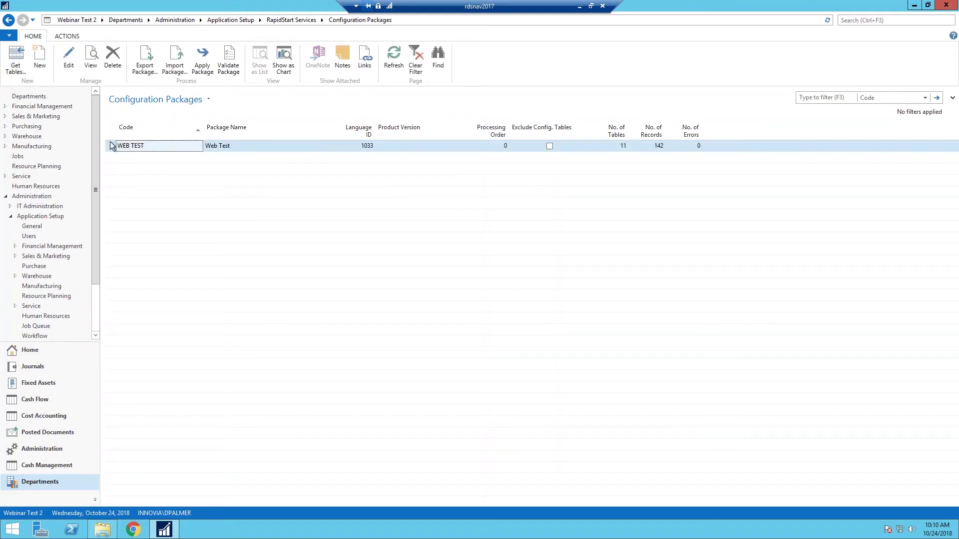
drag(630, 128, 642, 129)
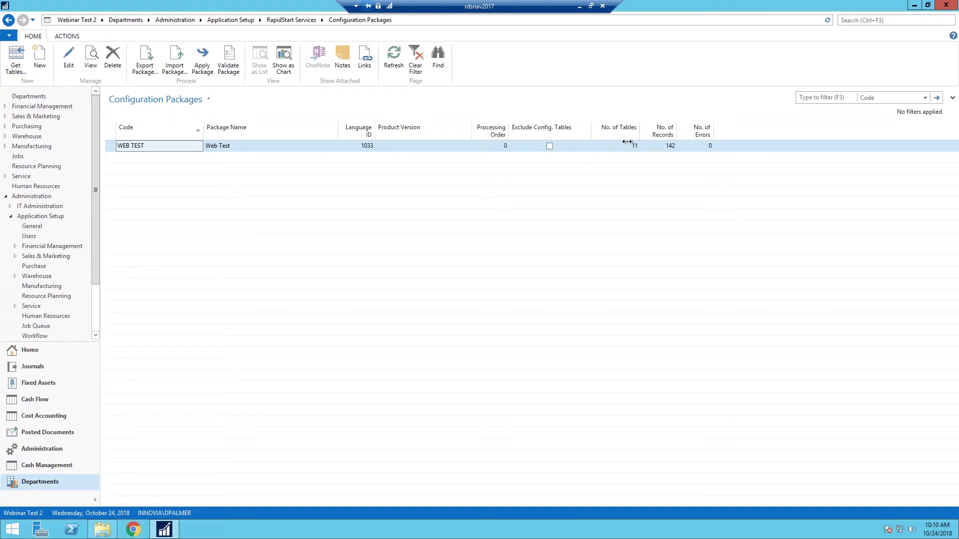
drag(627, 142, 627, 143)
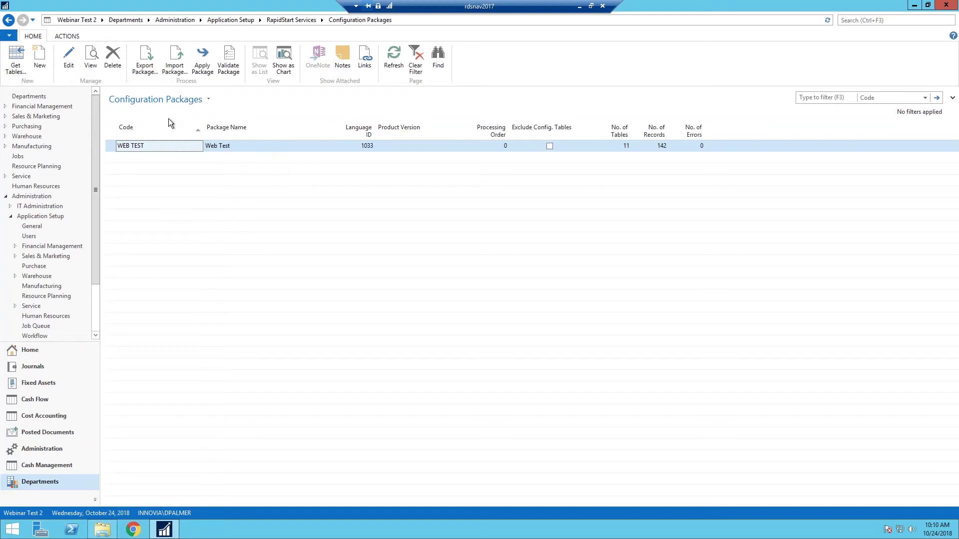
click(90, 57)
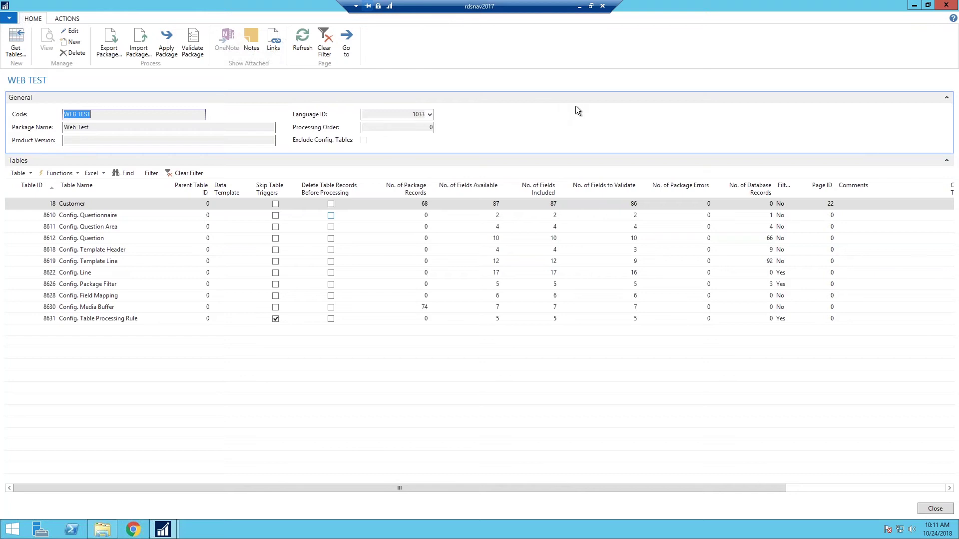
click(54, 218)
click(164, 116)
Step: Apply the package data for the Customer table only, confirm the operation, and refresh the table line
click(24, 173)
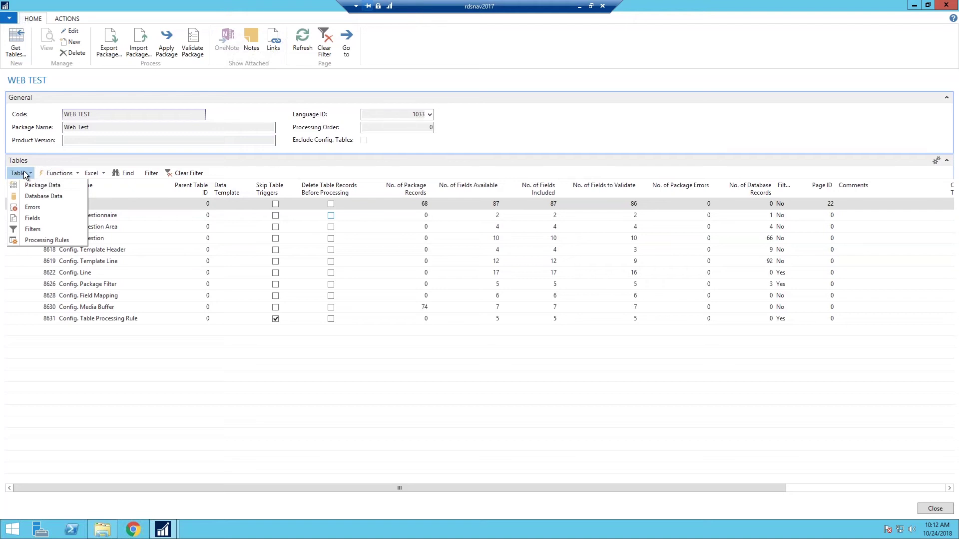
click(22, 173)
click(49, 173)
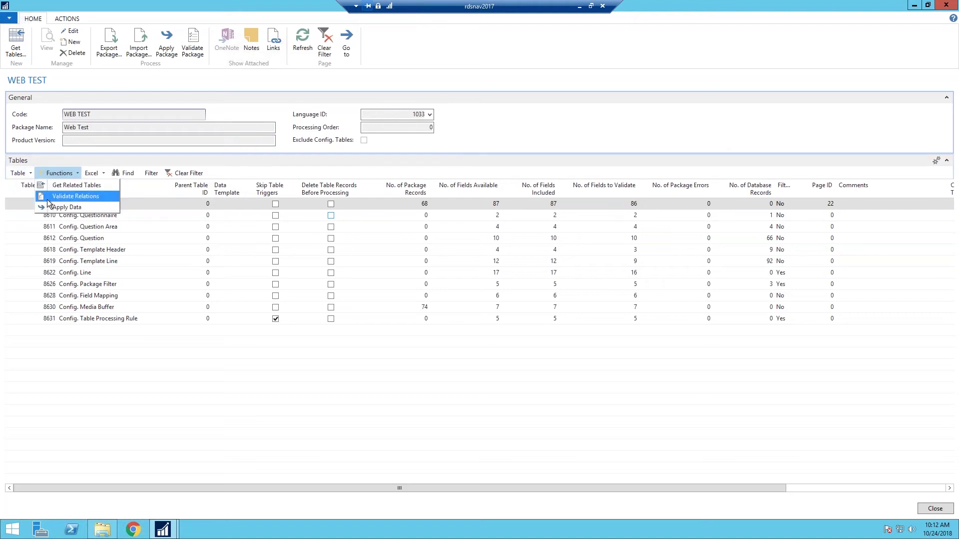
click(121, 204)
click(26, 203)
click(81, 205)
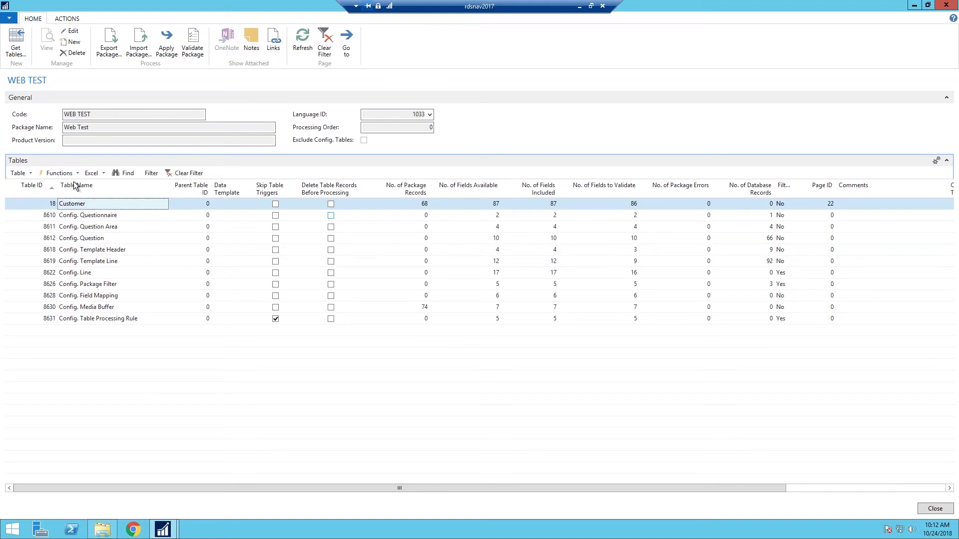
click(59, 173)
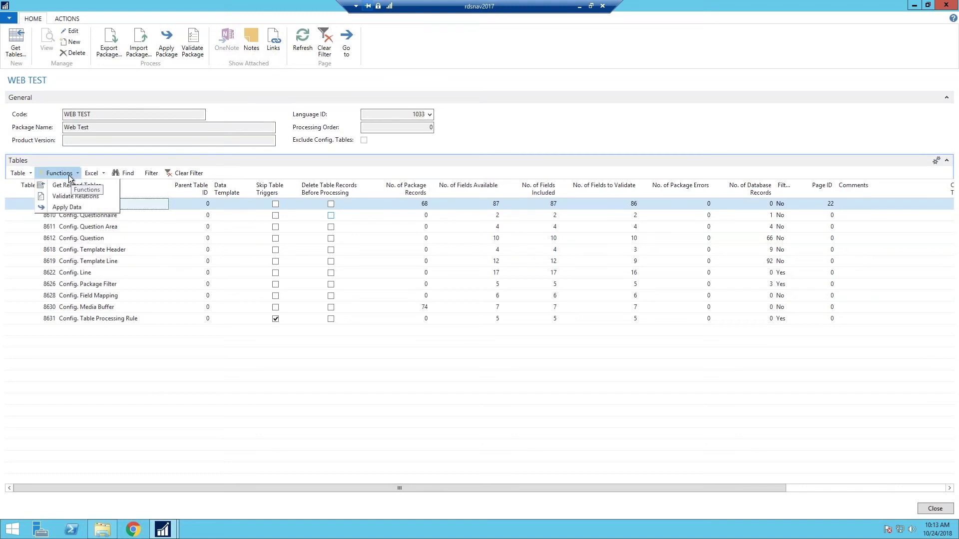
click(65, 209)
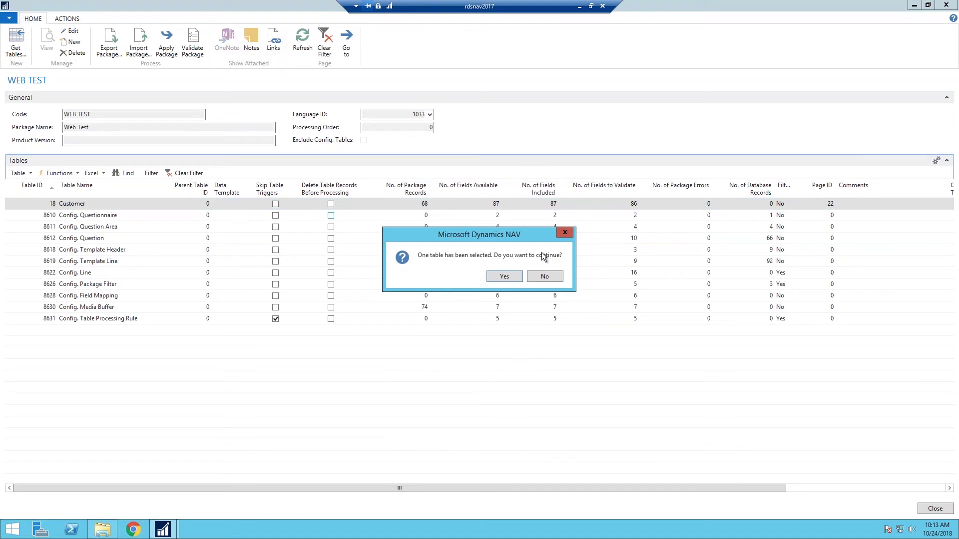
click(505, 276)
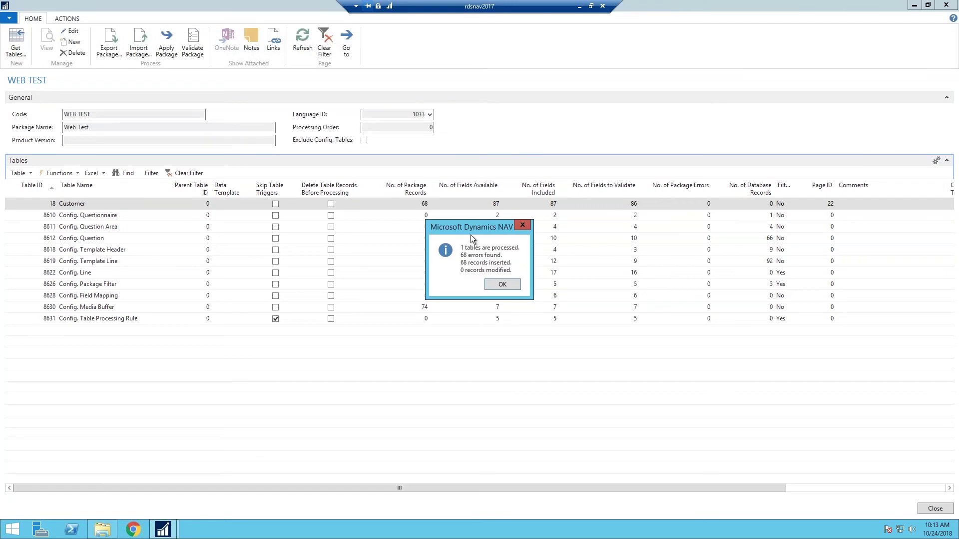
click(503, 284)
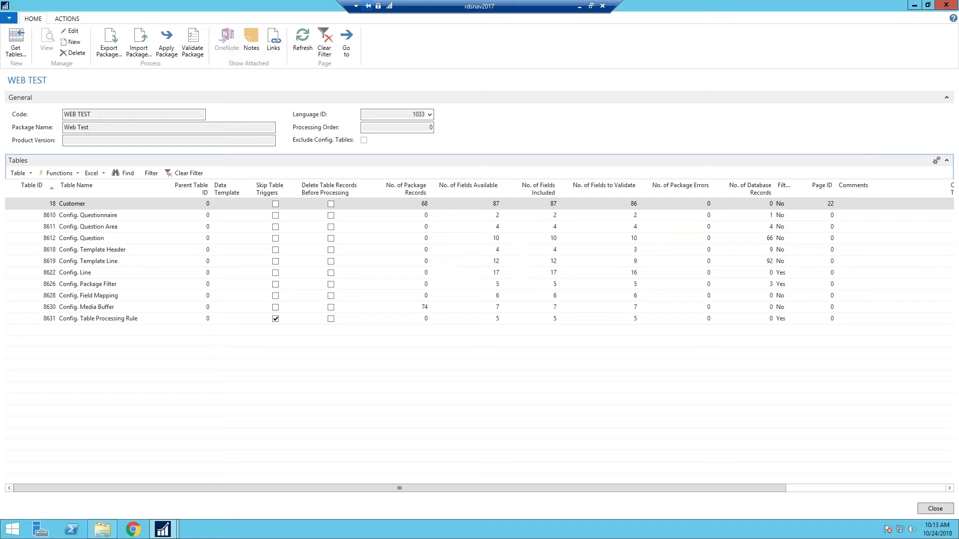
click(92, 215)
click(93, 206)
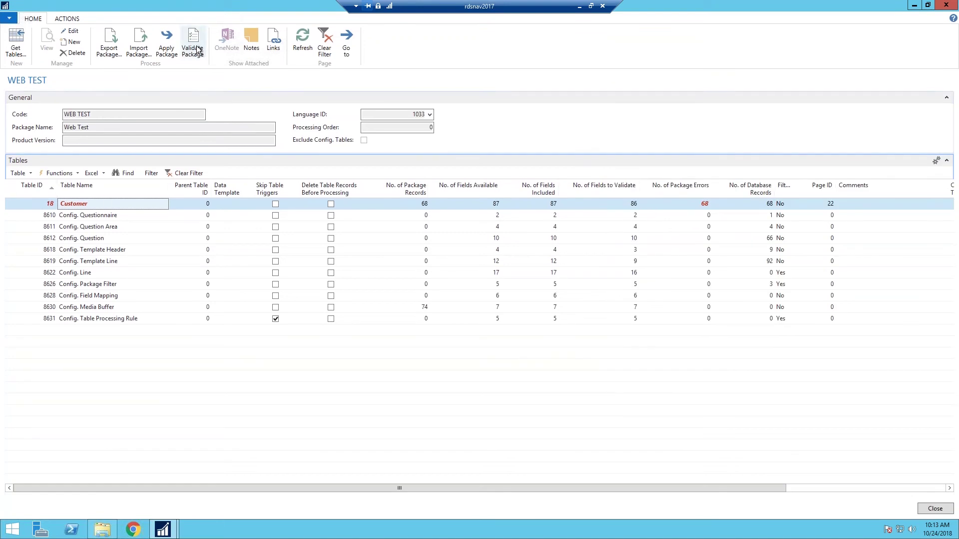
Step: Try to validate the whole Web Test package, then cancel the running validation
click(196, 49)
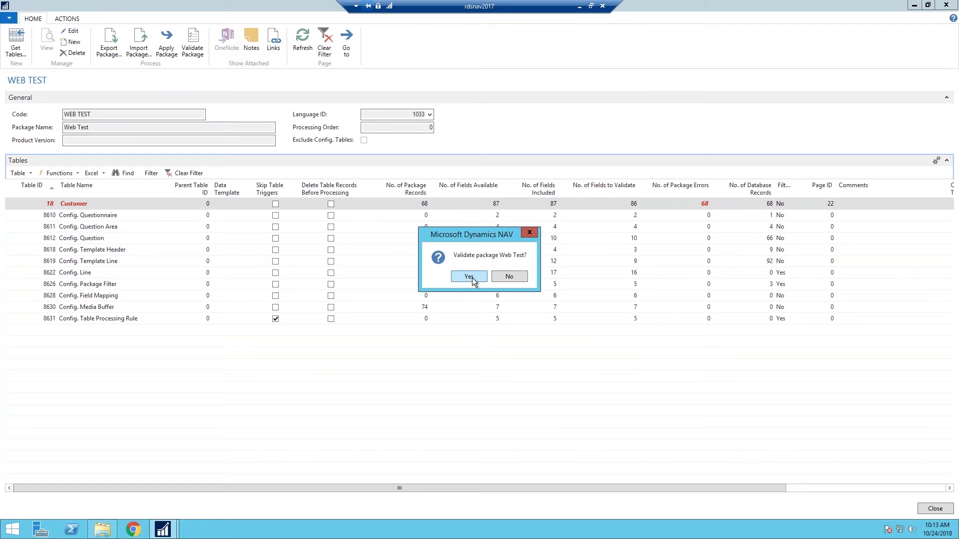
click(469, 276)
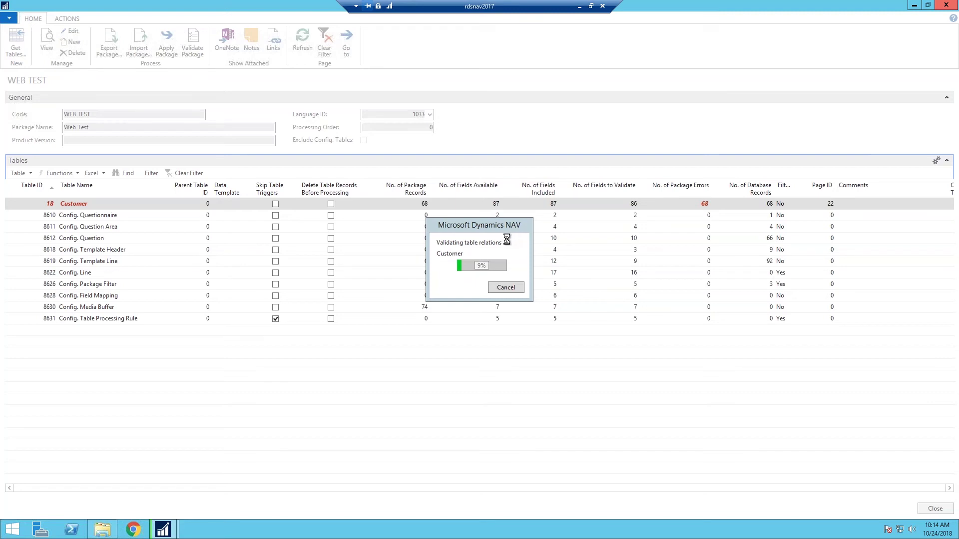
drag(493, 226, 498, 238)
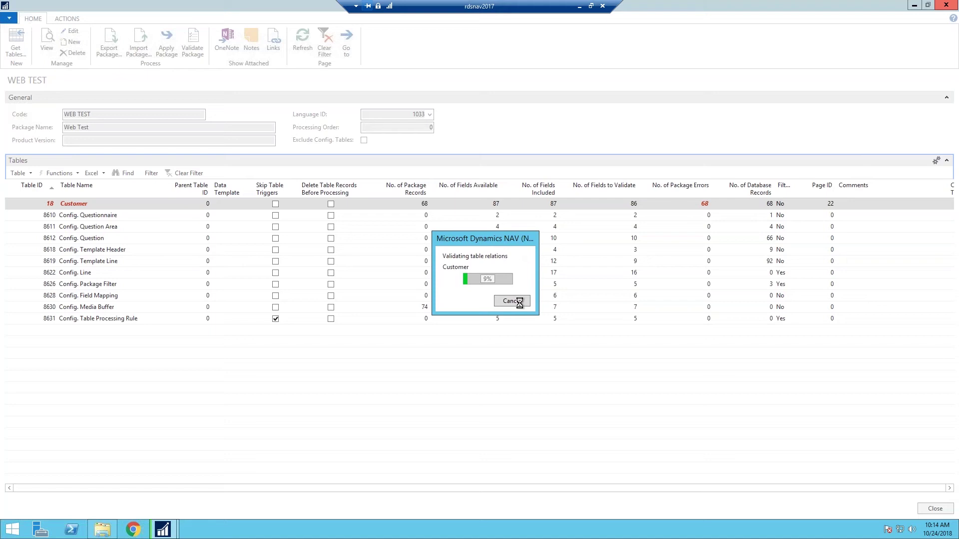
drag(516, 244, 517, 250)
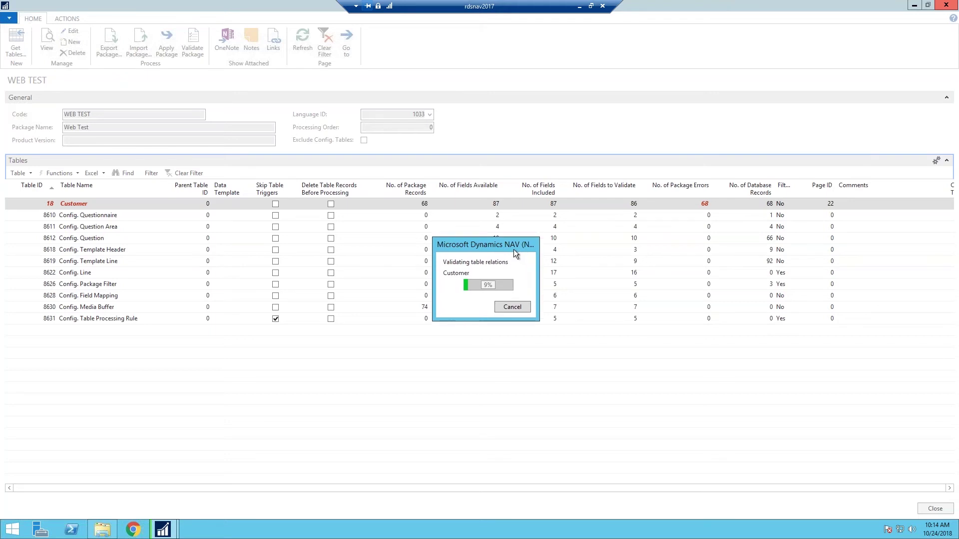
click(520, 306)
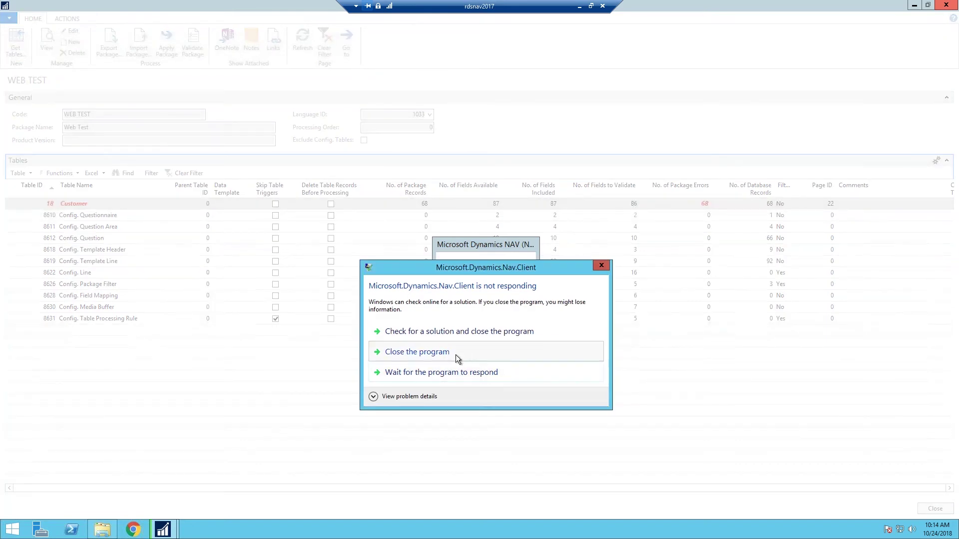
Step: Close all windows of the unresponsive Dynamics NAV client and restart it from the RTC shortcut already selected in the Internal folder
click(430, 381)
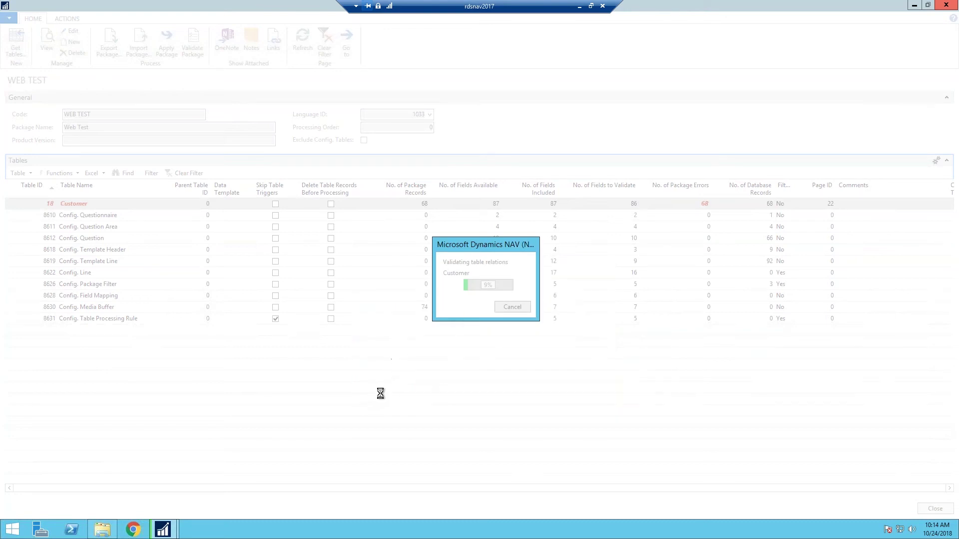
right_click(167, 532)
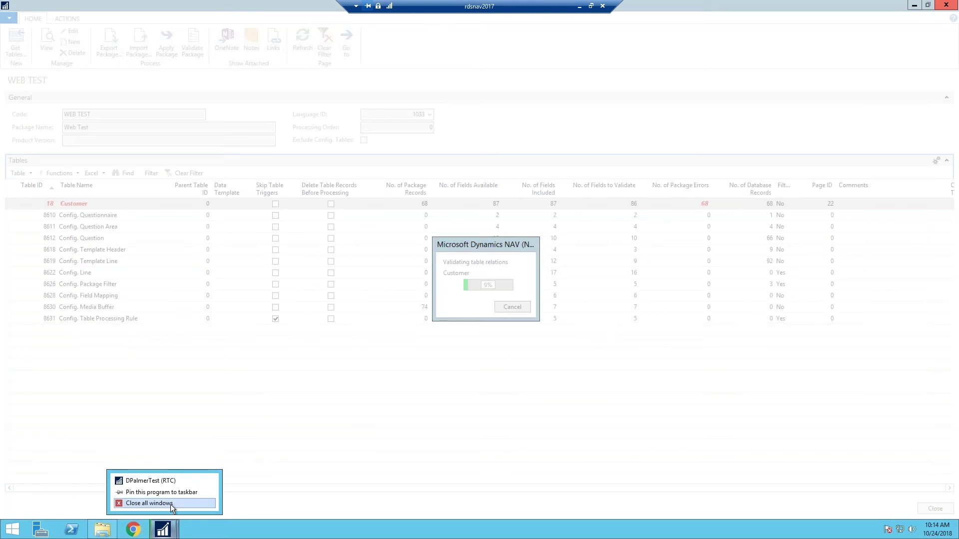
click(170, 503)
click(102, 529)
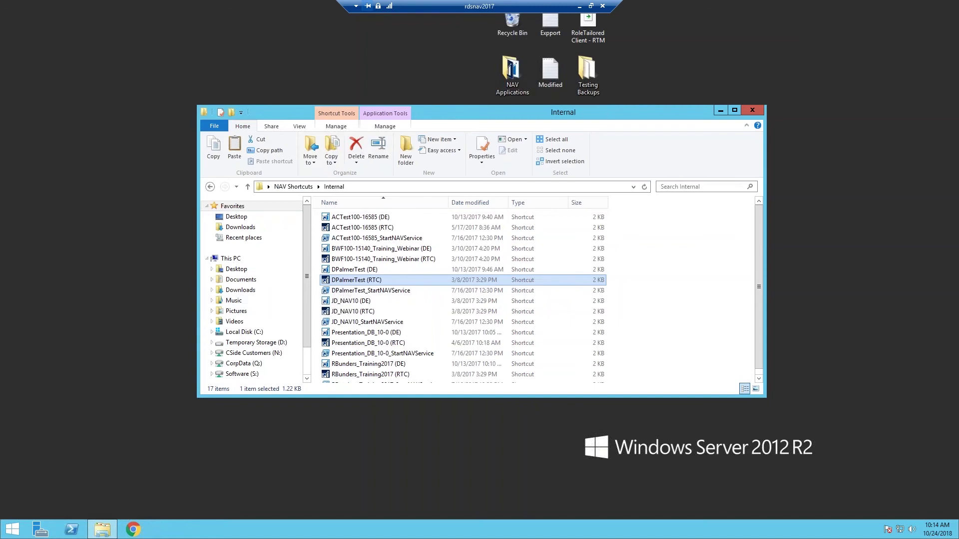
double_click(341, 281)
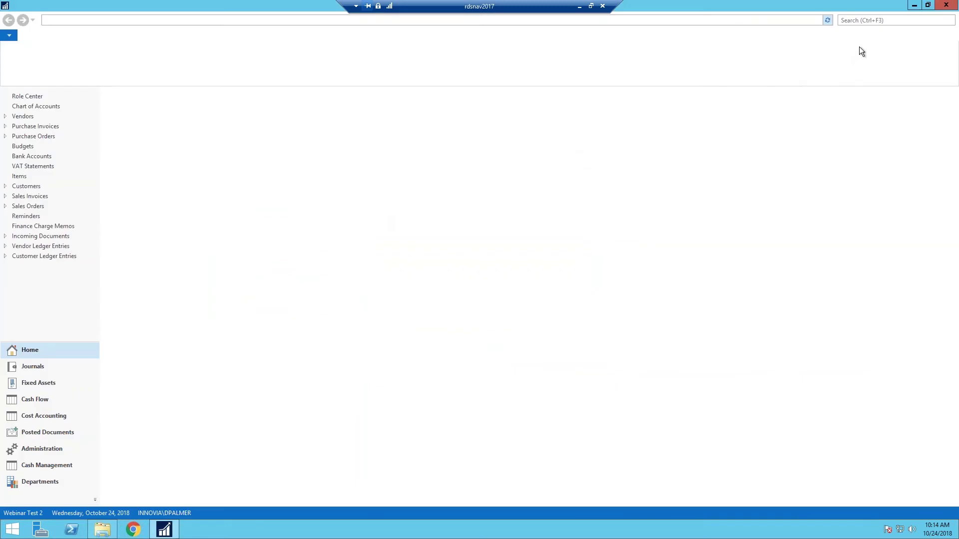
Step: Reopen the Configuration Packages list in the restarted client by searching for "configuration package"
click(871, 24)
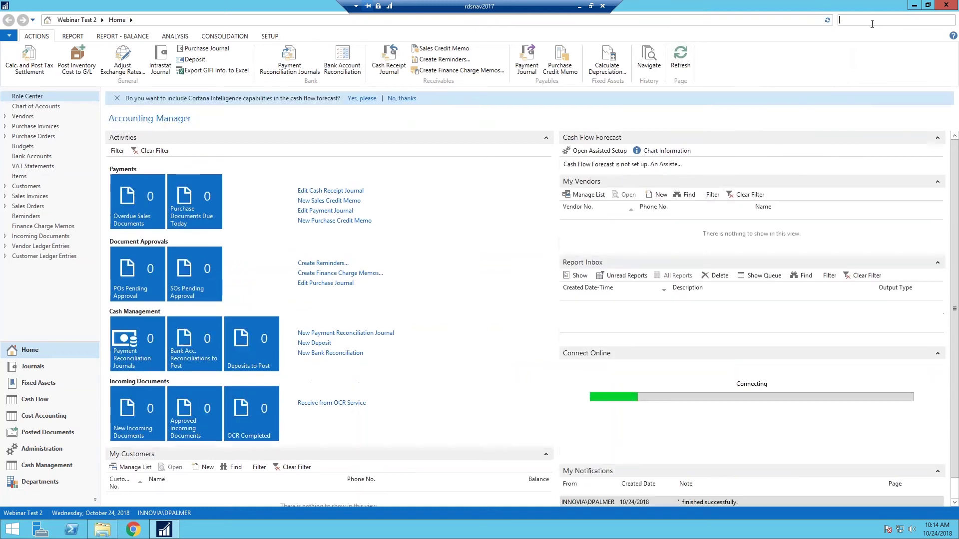
text(configu)
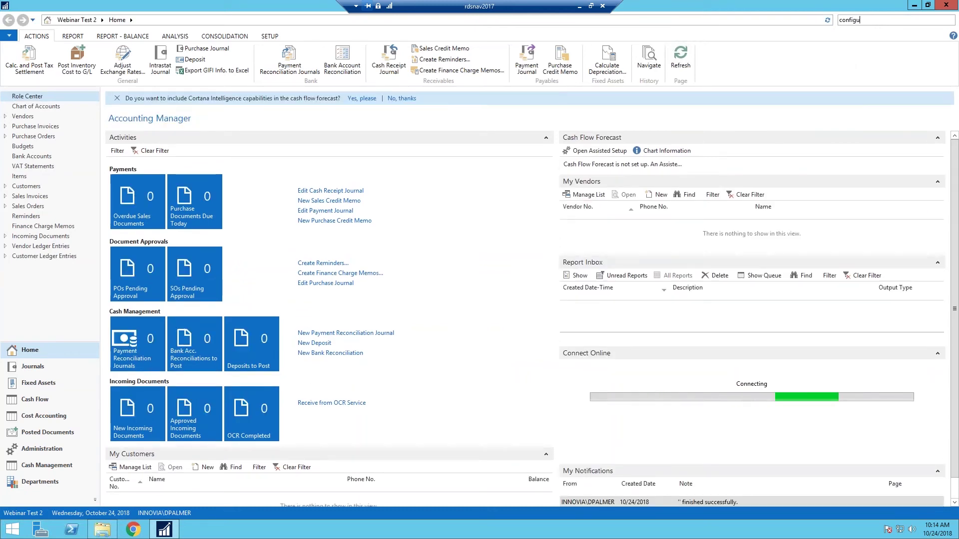
text(ration package)
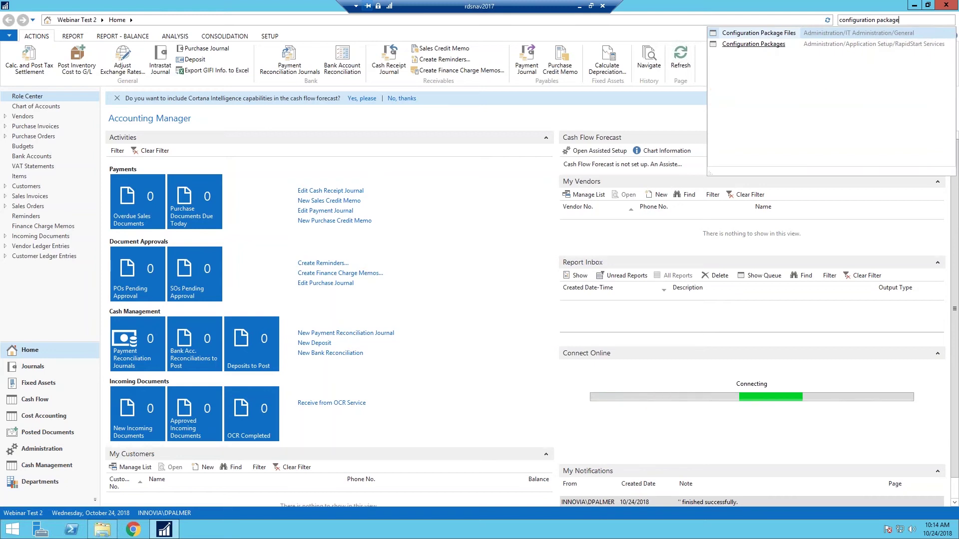
click(755, 45)
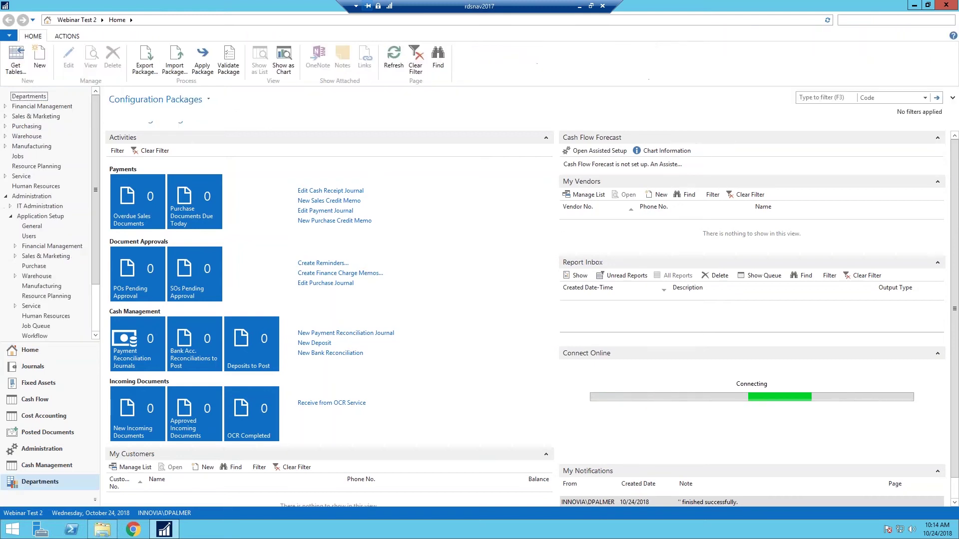
Step: Open the WEB TEST package and examine the Customer table's package errors for Spotsmeyer's Furnishings, widening the Error Text column
click(129, 145)
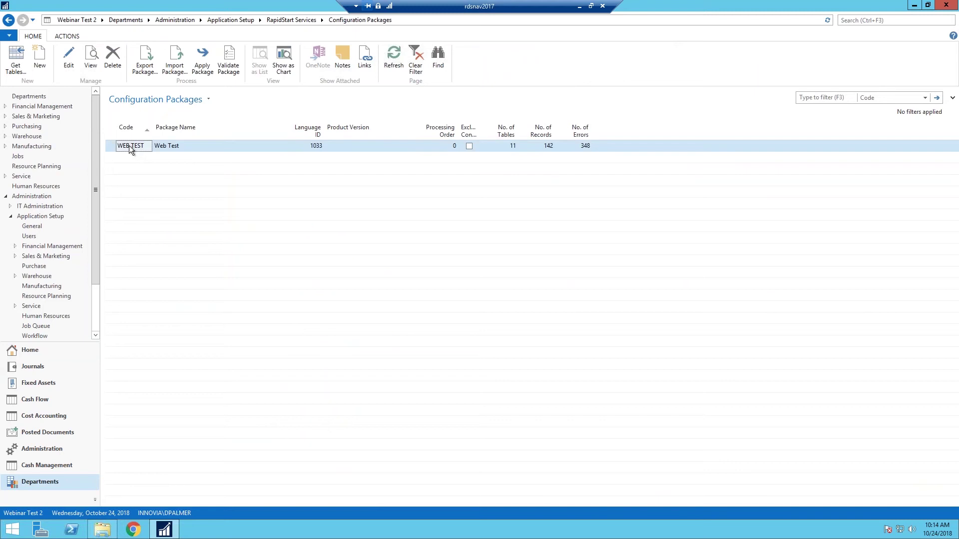
double_click(128, 145)
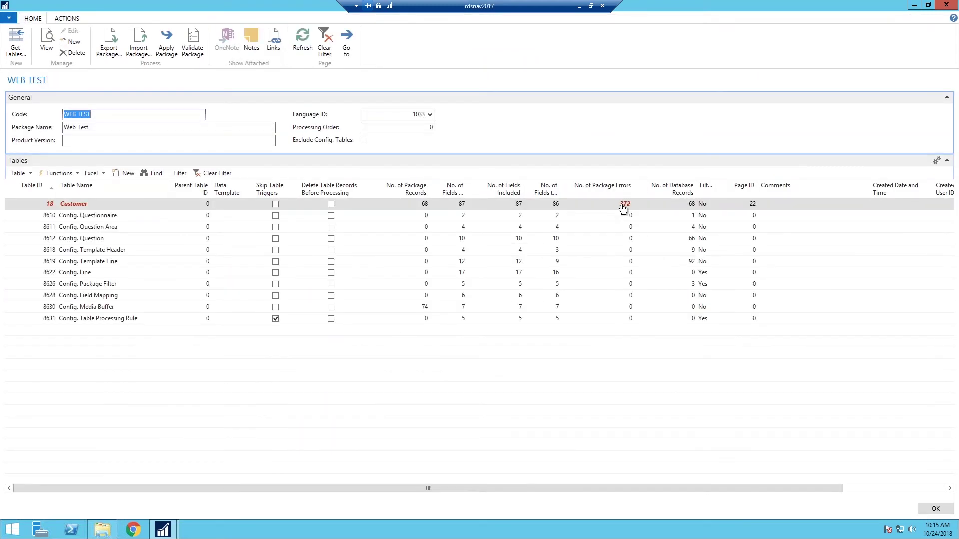
click(626, 205)
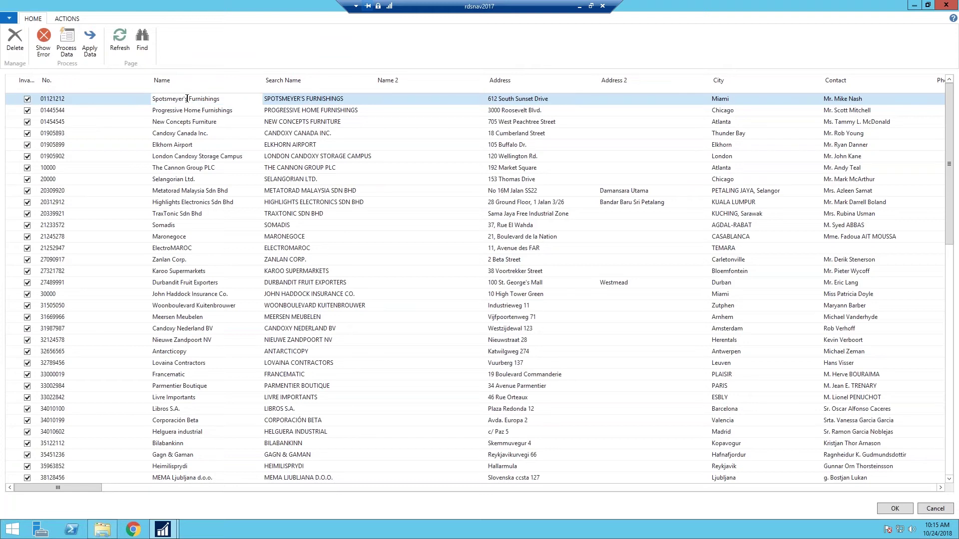
click(301, 99)
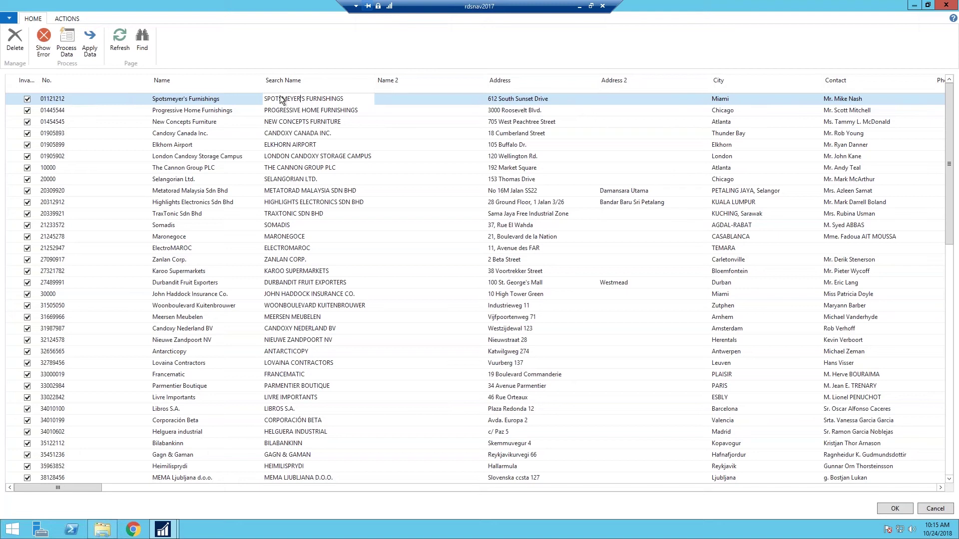
click(44, 44)
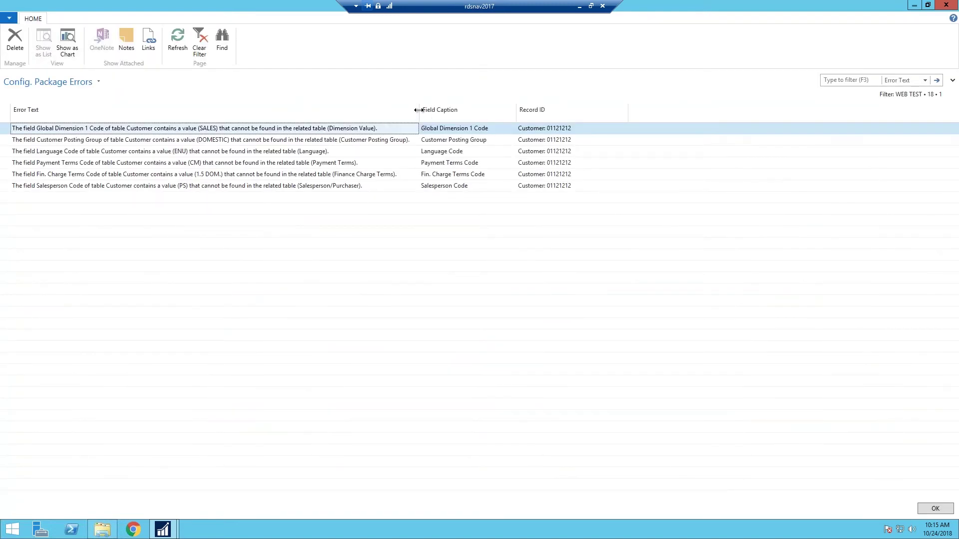
drag(420, 111, 443, 111)
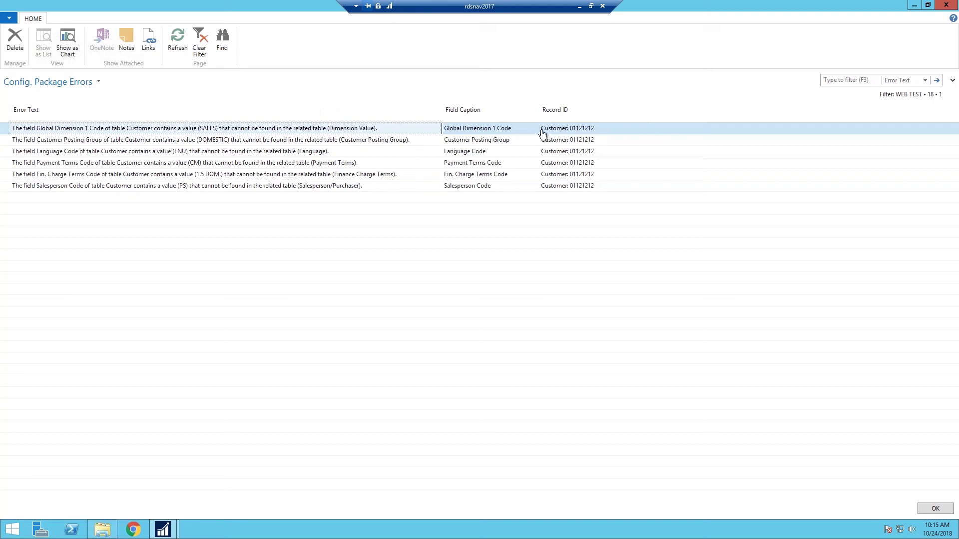
key(Escape)
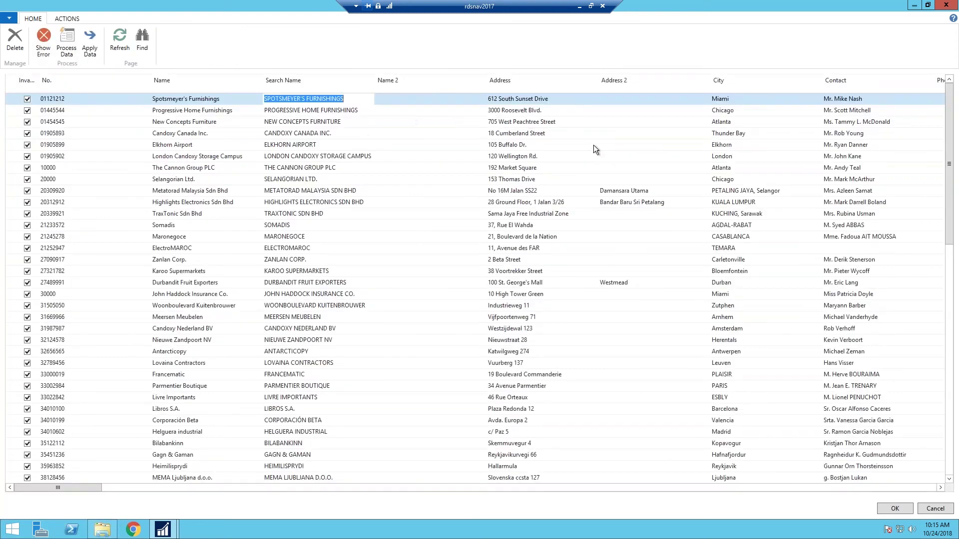
key(Escape)
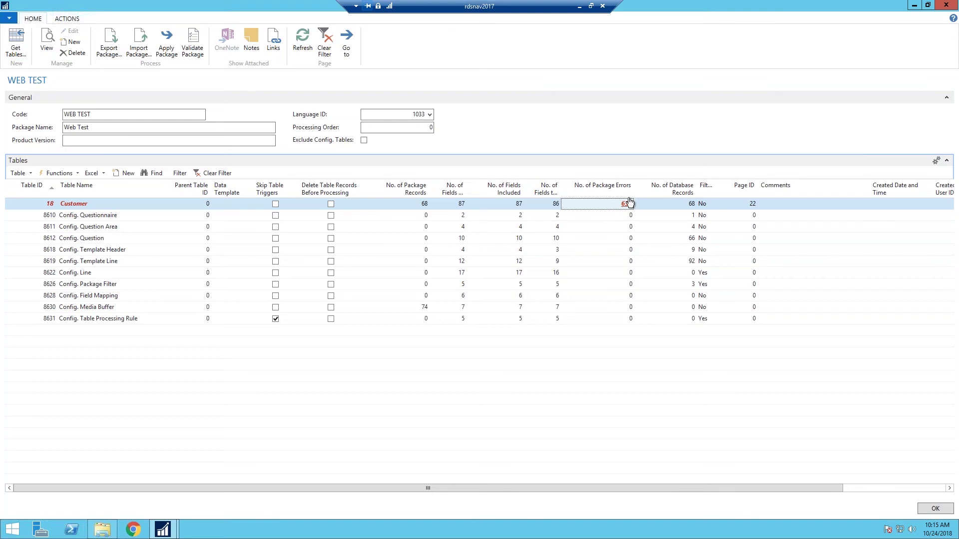
Step: Widen the No. of Package Errors column and recheck the error texts listed for Spotsmeyer's Furnishings
drag(633, 192, 639, 192)
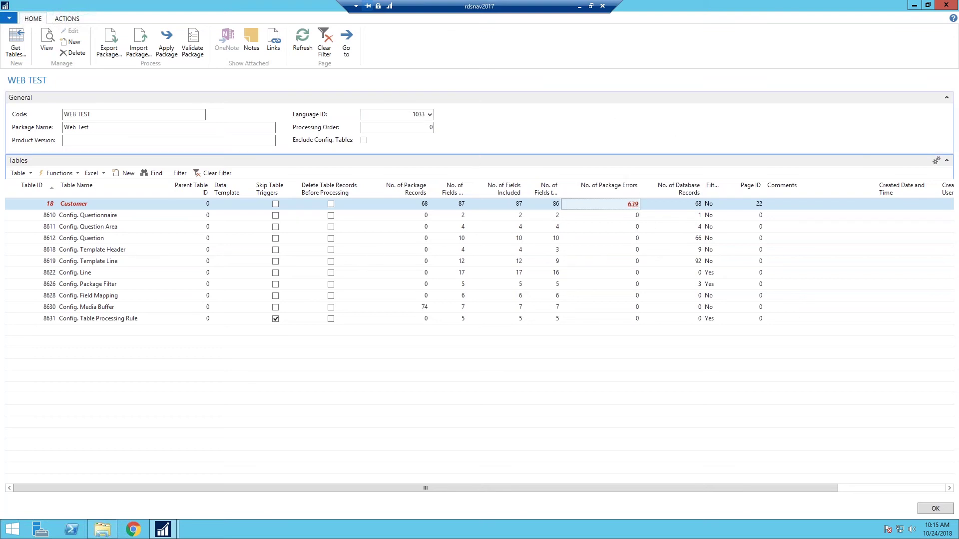
click(632, 205)
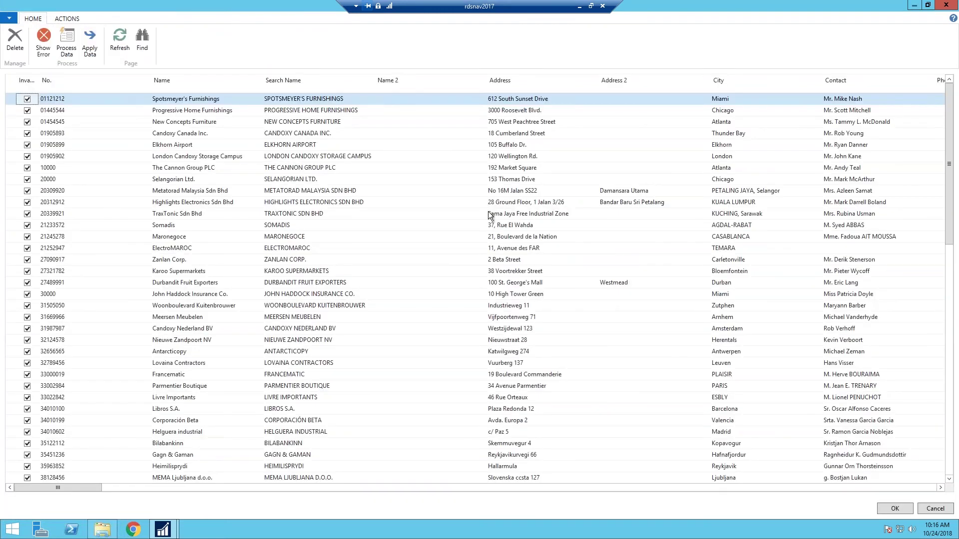
click(176, 100)
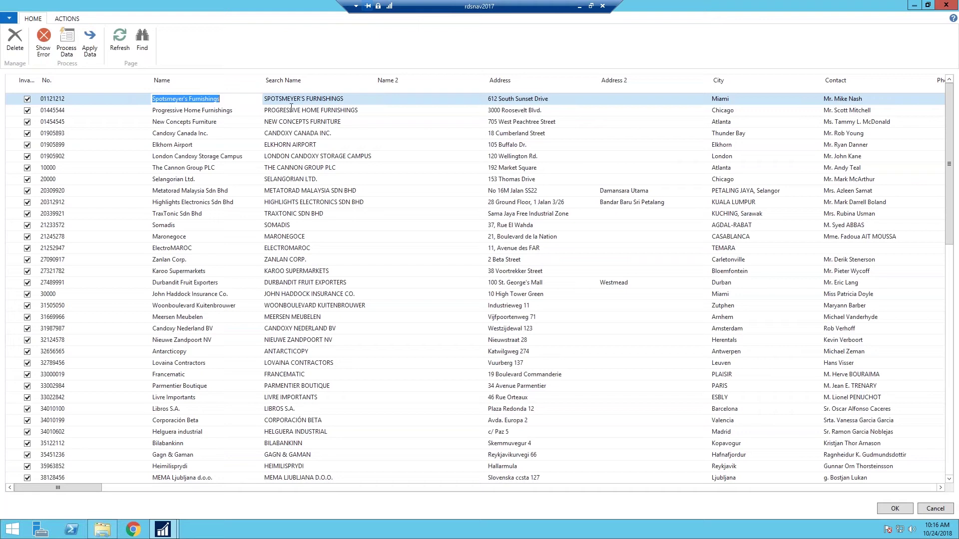
click(305, 100)
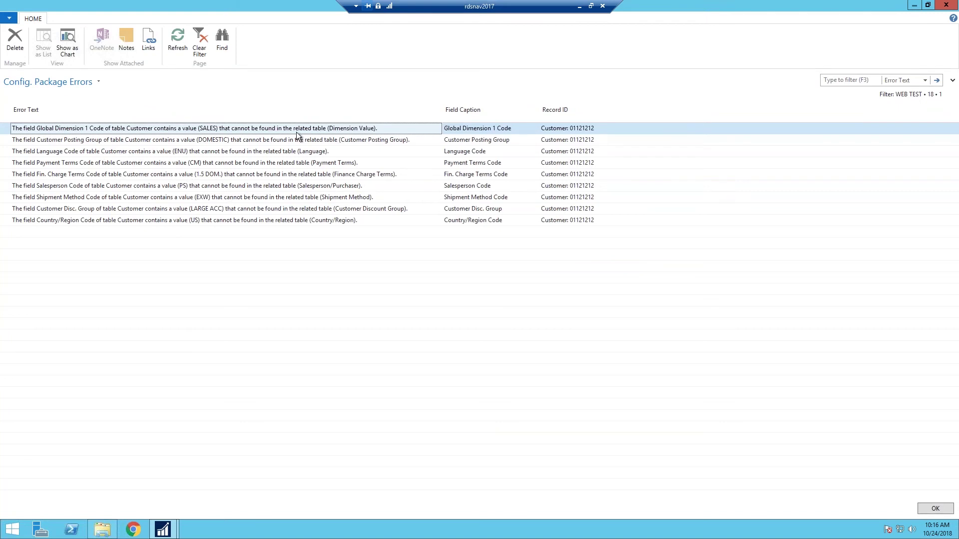
shift+click(365, 138)
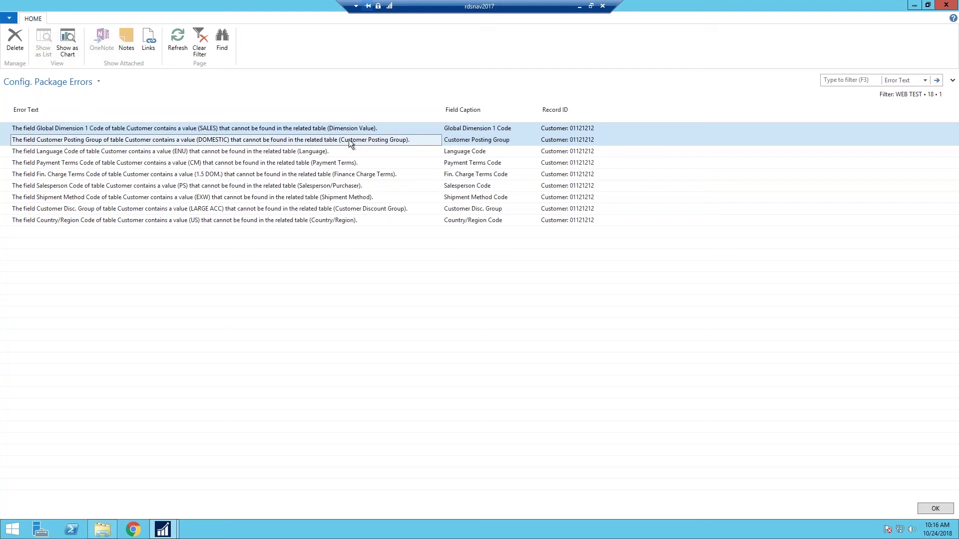
click(354, 127)
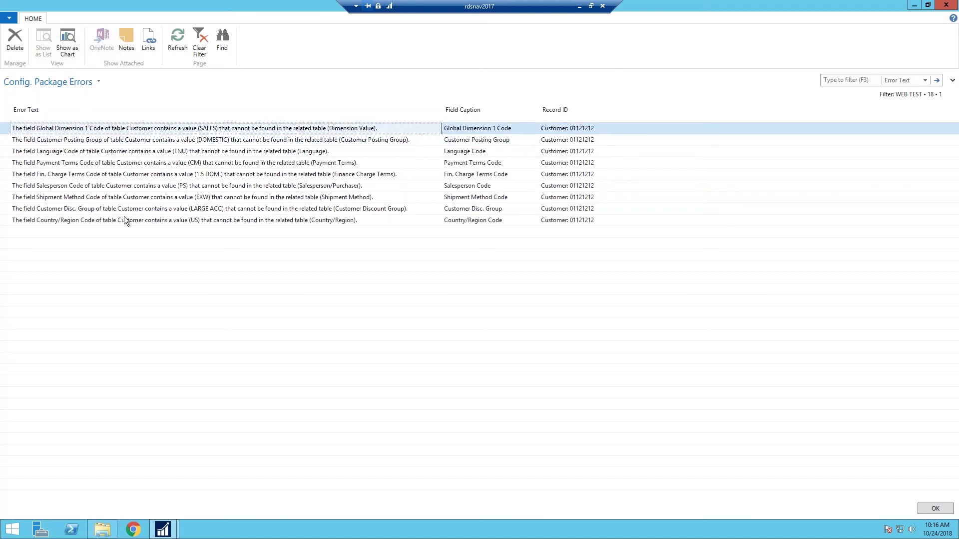
key(Escape)
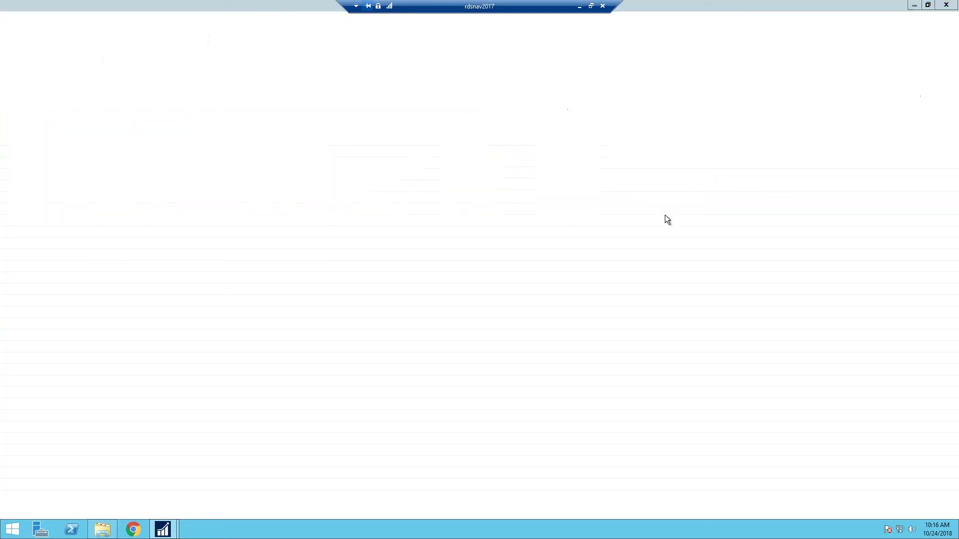
key(Escape)
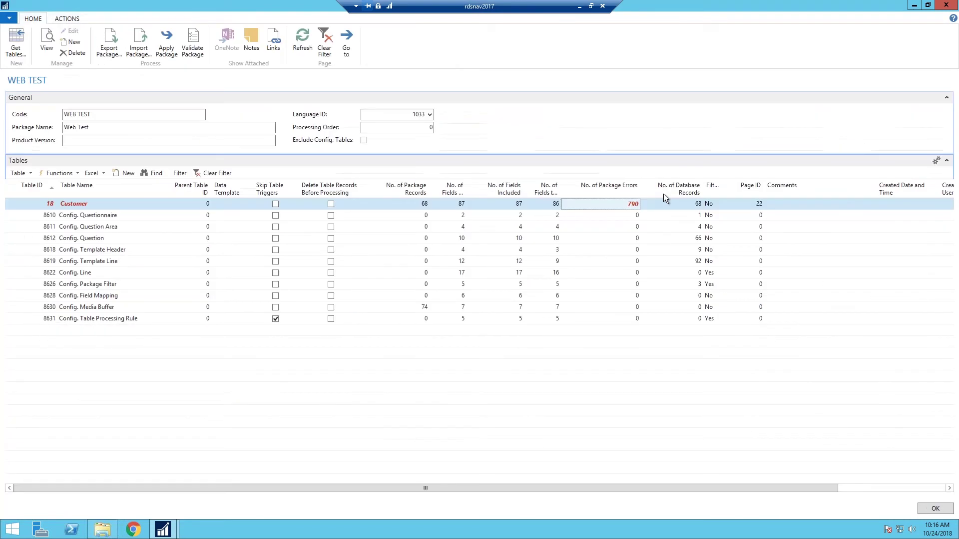
Step: Examine the package errors for London Candoxy Storage Campus, including the dimension and posting group lines, and return to the package list
click(633, 206)
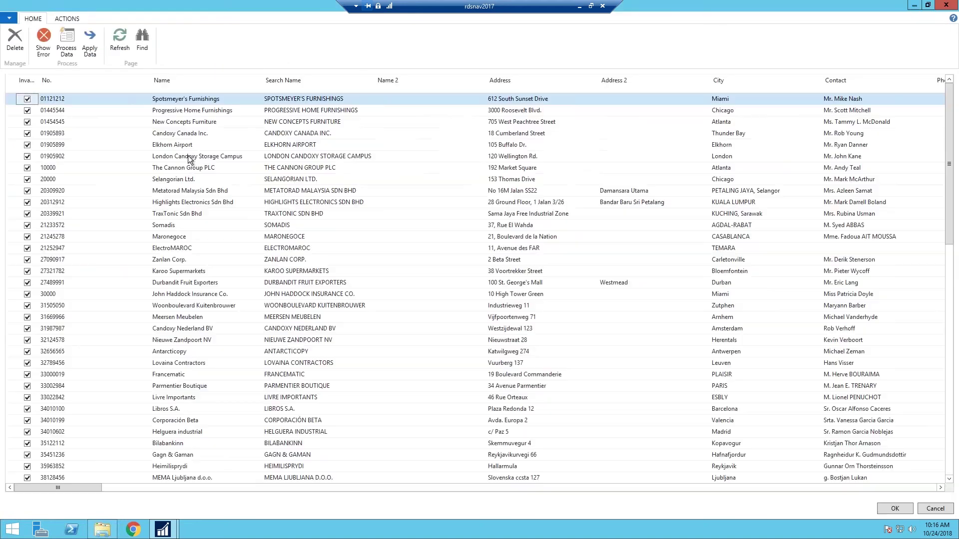
click(184, 157)
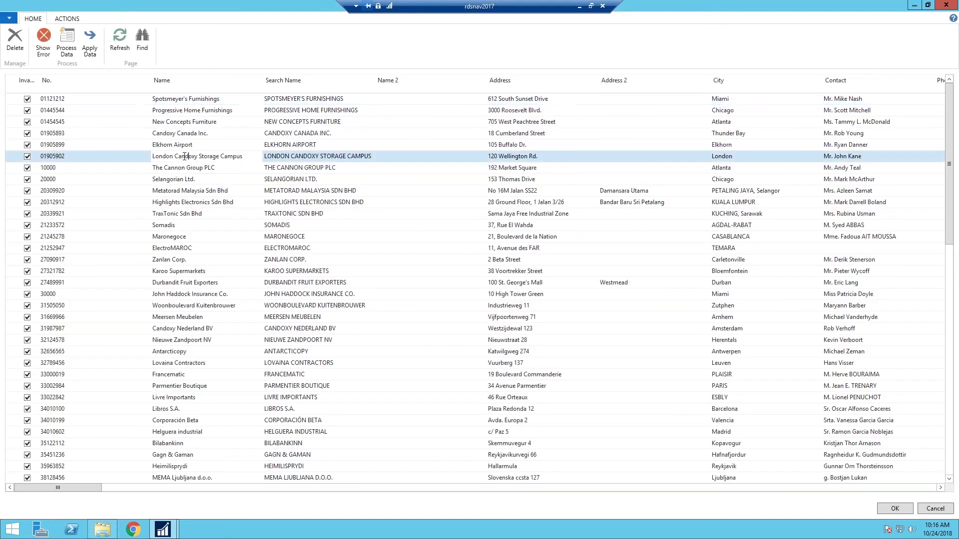
click(42, 43)
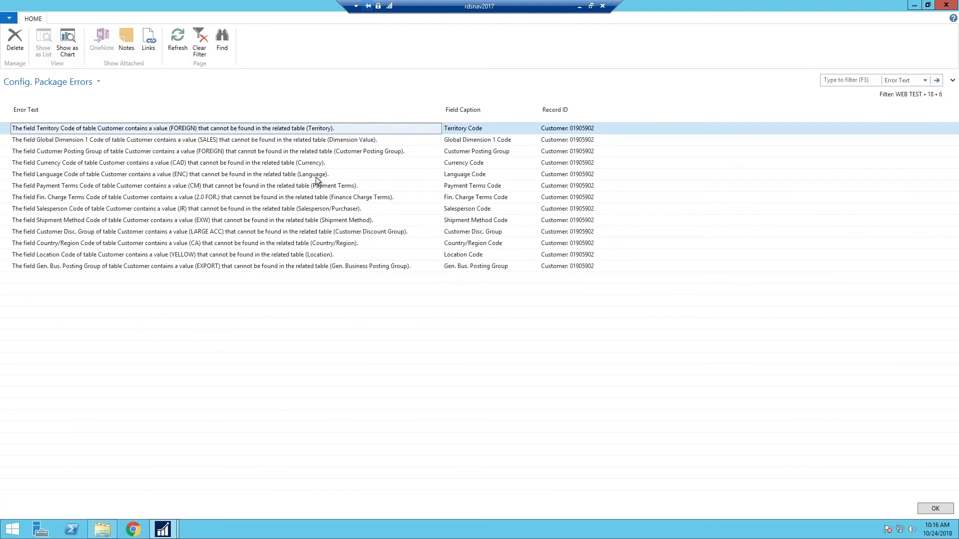
click(345, 143)
shift+click(341, 152)
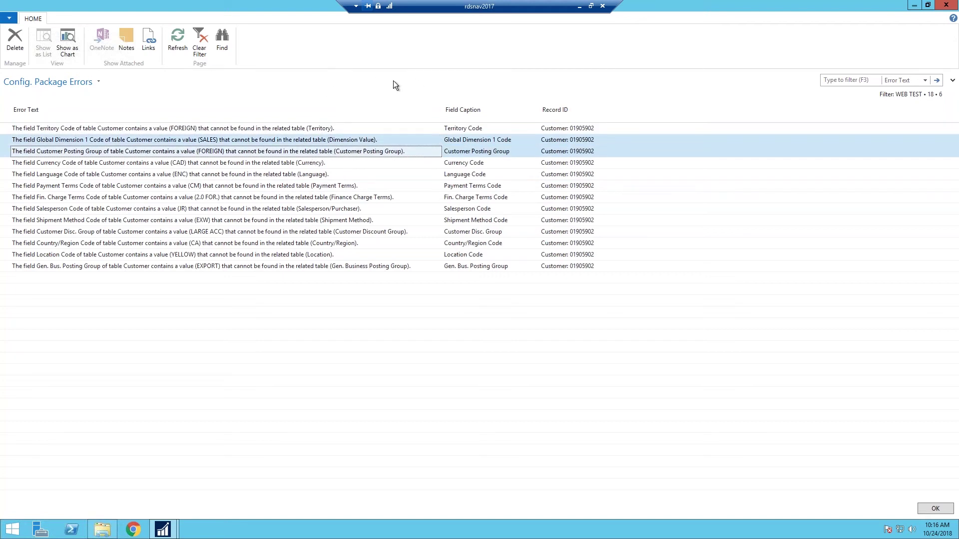
key(Escape)
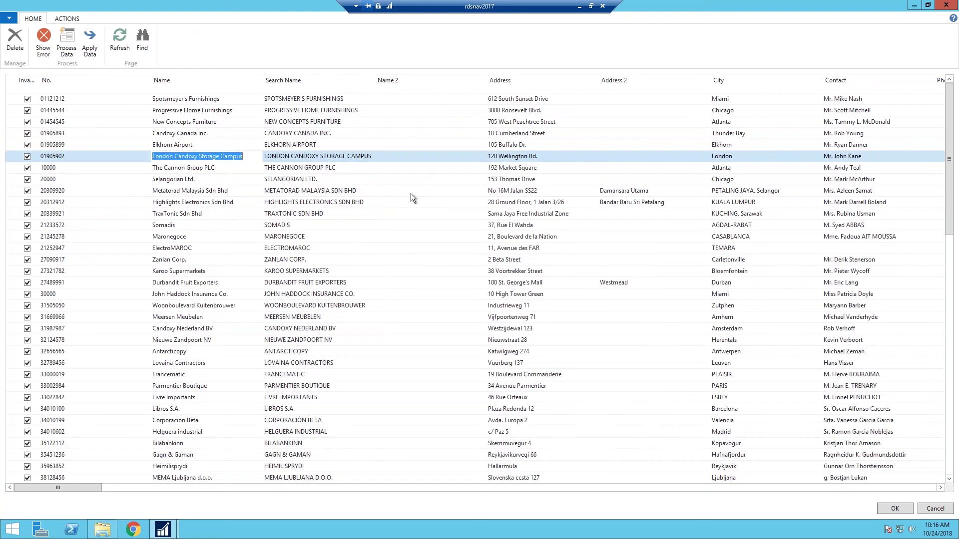
key(Escape)
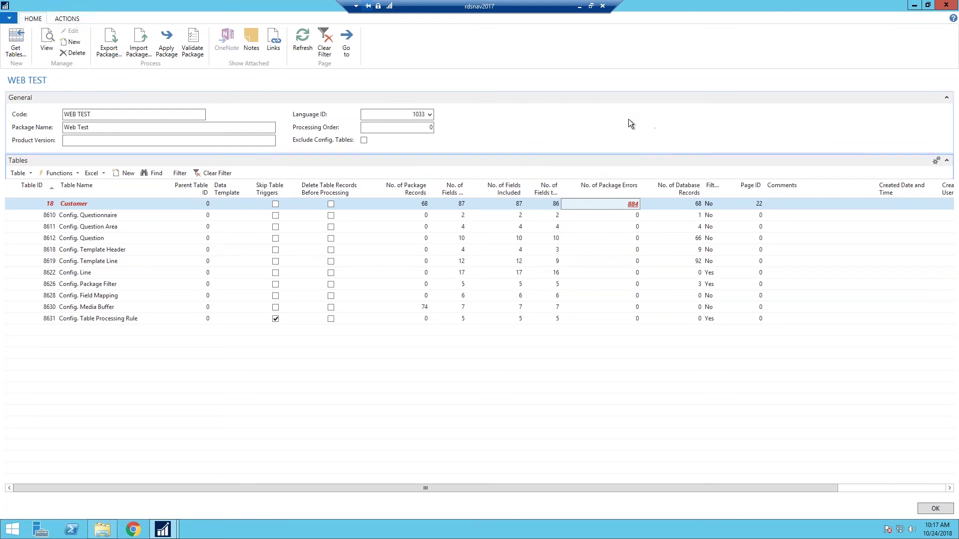
key(Escape)
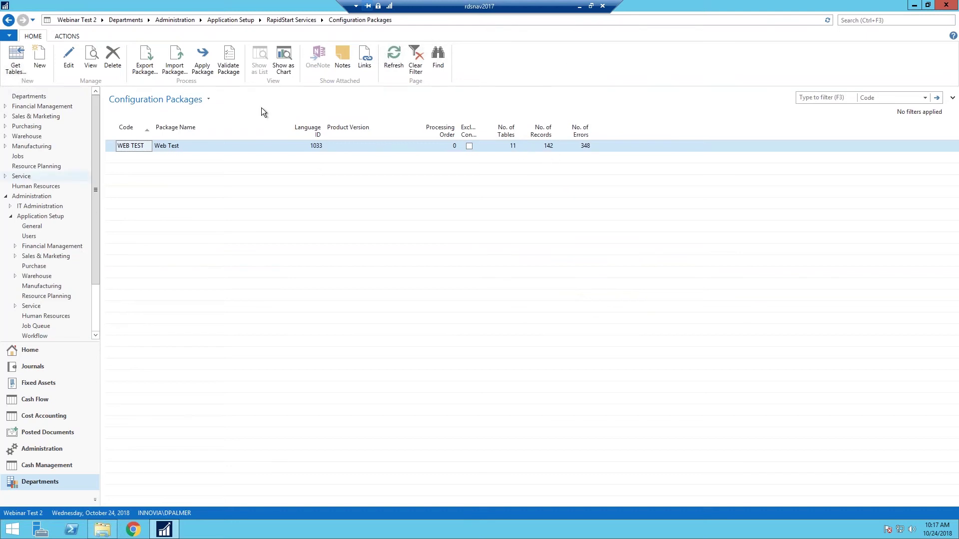
click(178, 148)
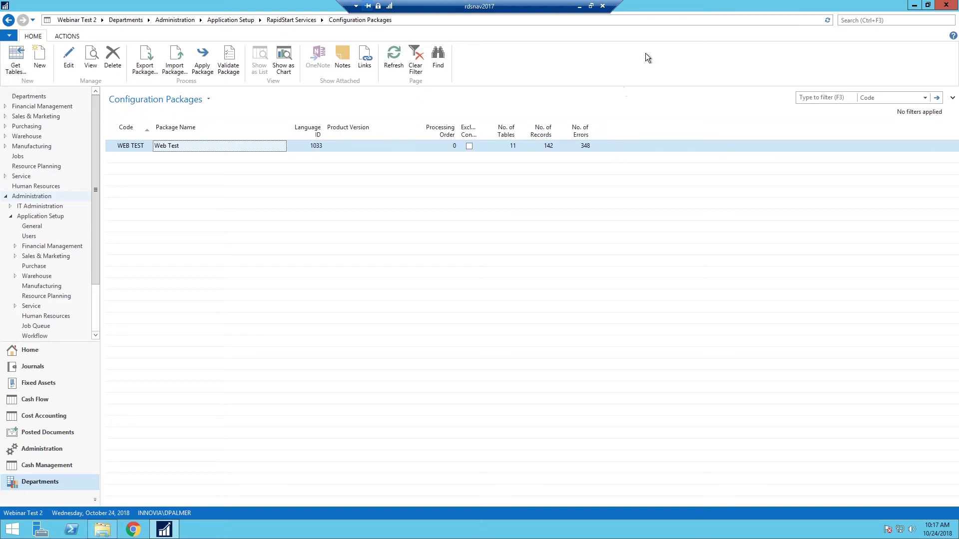
click(871, 20)
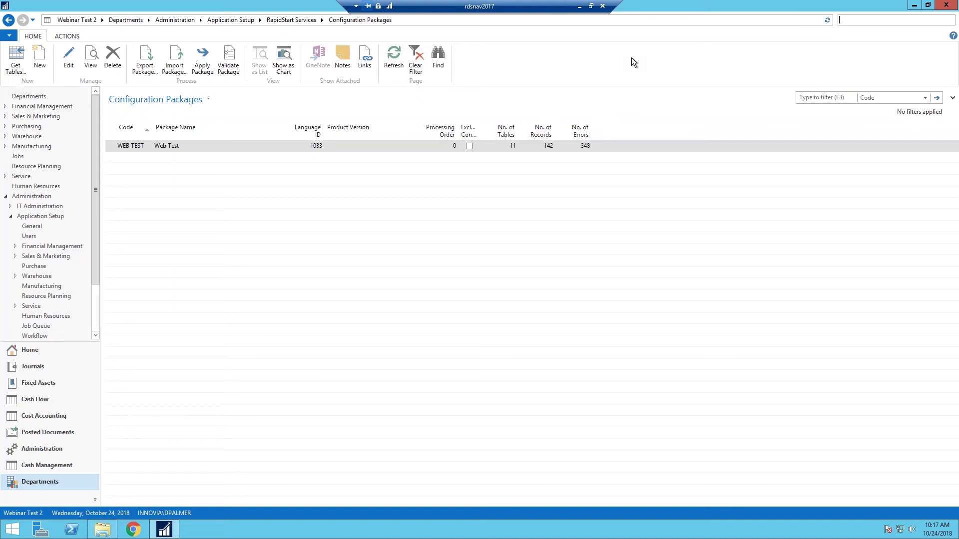
text(conf)
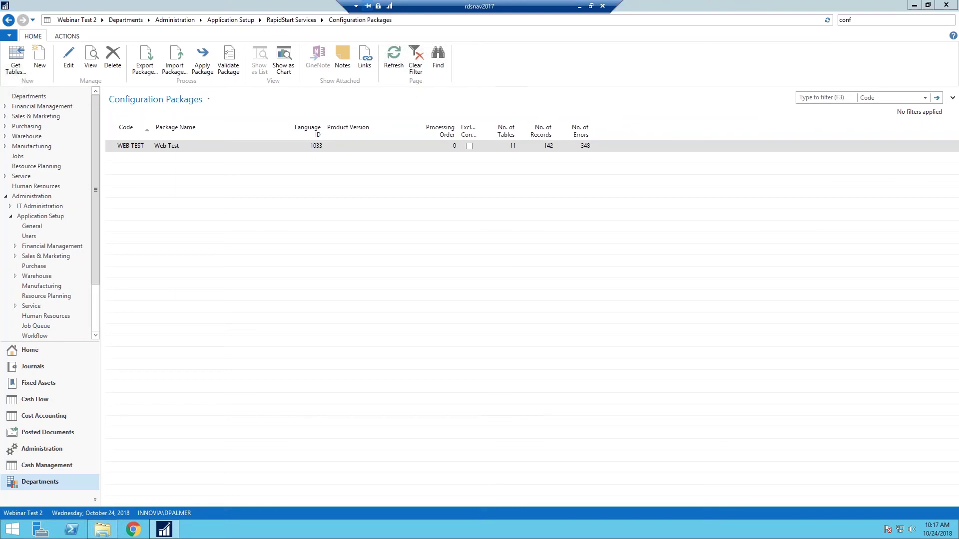
key(BackSpace)
key(BackSpace)
text(co)
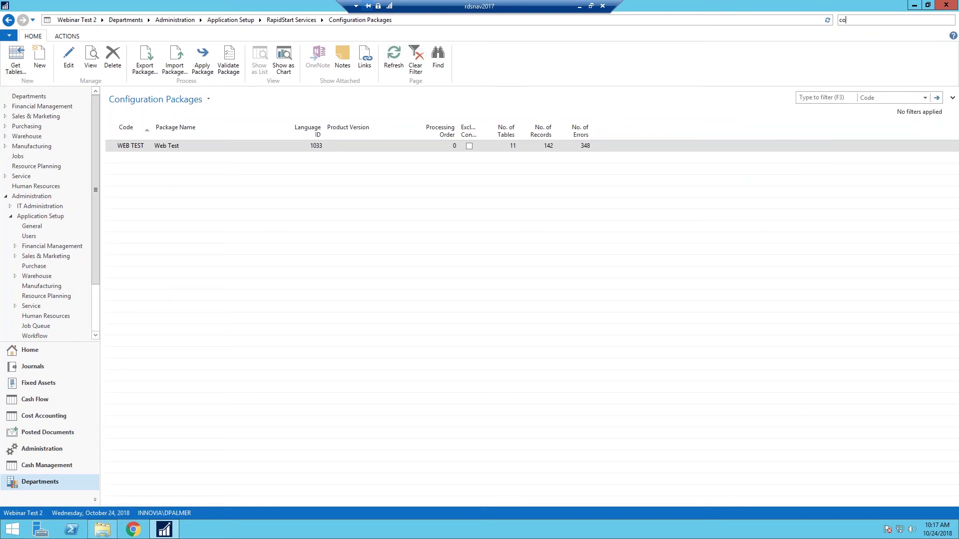
text(mpany)
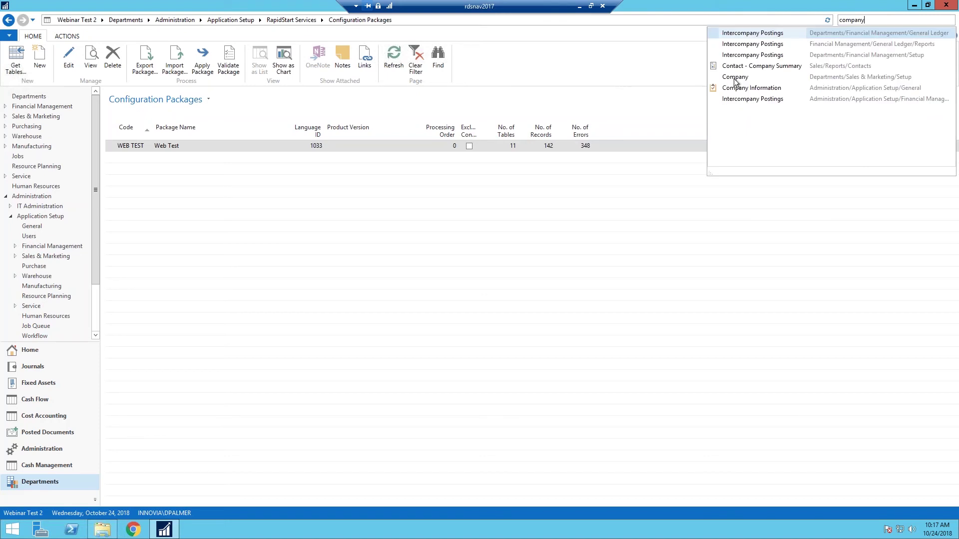
click(738, 78)
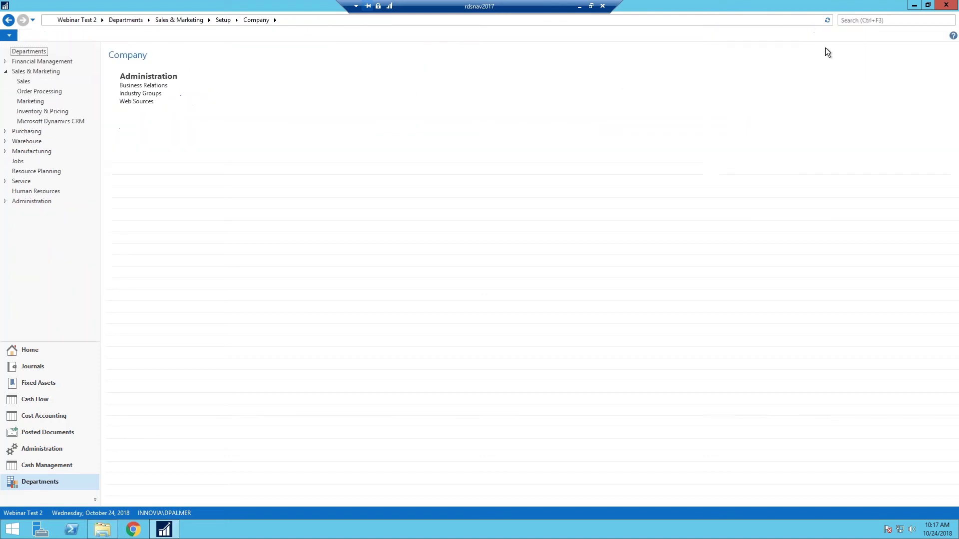
Step: Open the Companies list by searching for "companies"
click(852, 19)
text(companies)
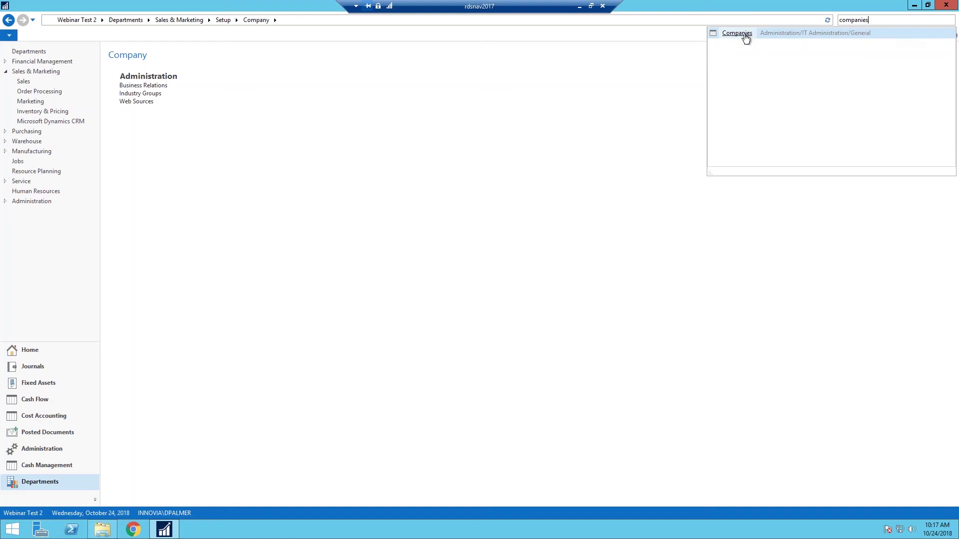
click(747, 36)
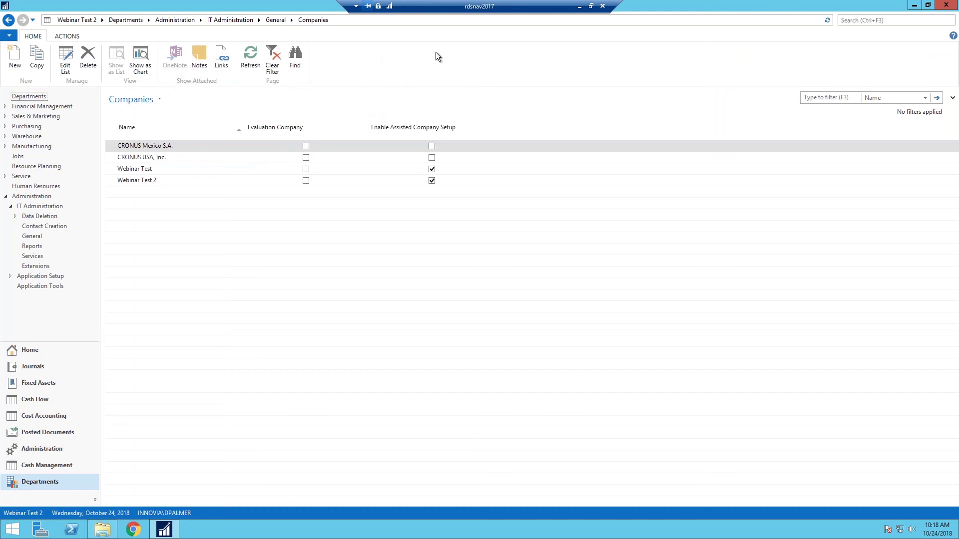
Step: Copy the CRONUS USA, Inc. company to a new company named Cronus 2 and select it in the list
click(157, 158)
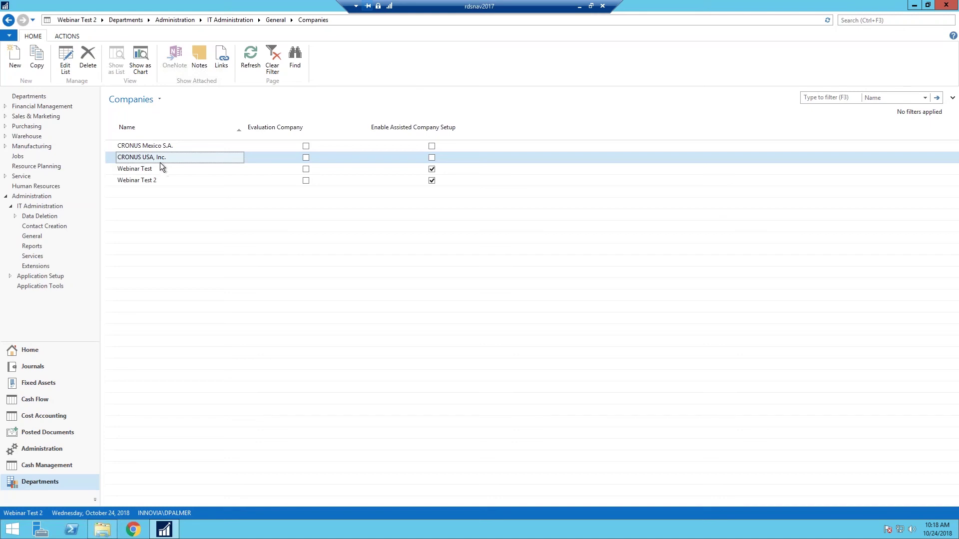
click(48, 67)
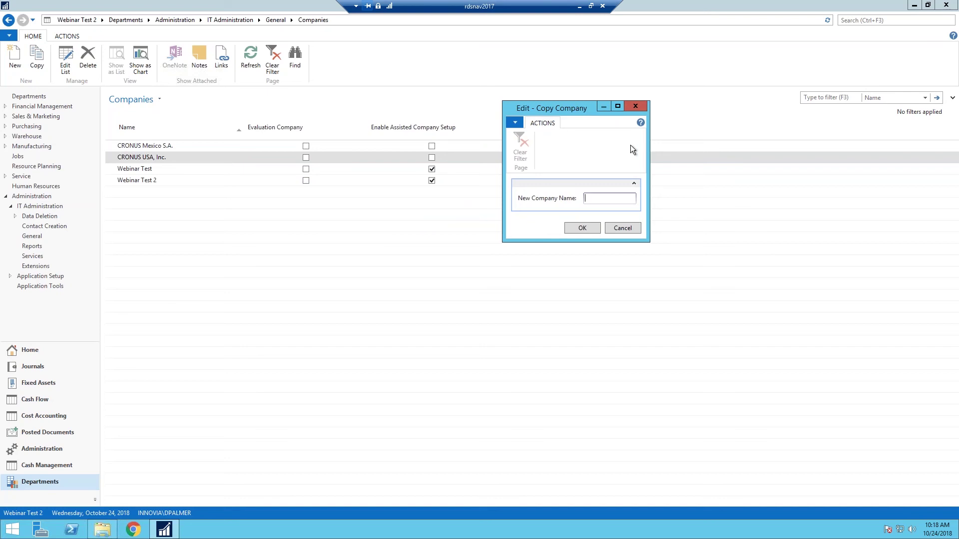
text(Cronus 2)
click(580, 228)
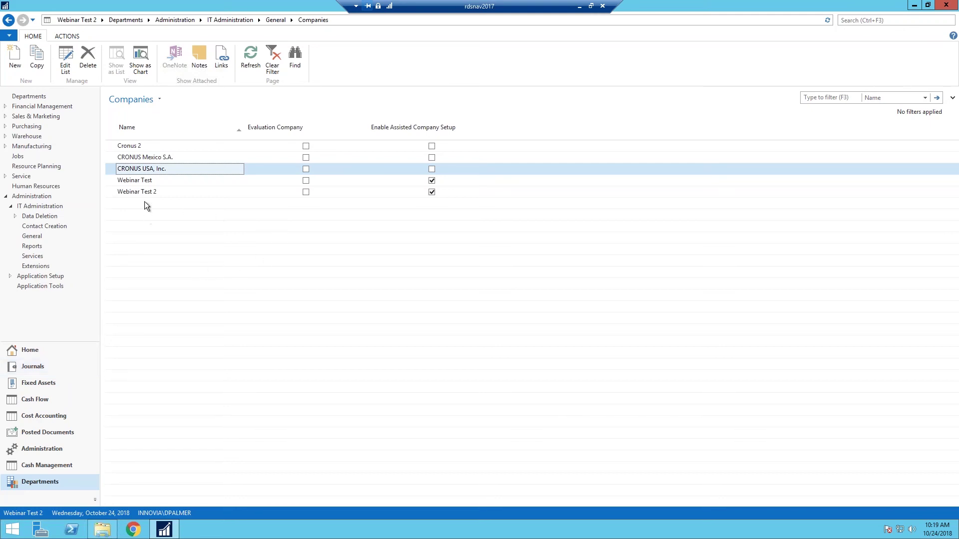
click(148, 147)
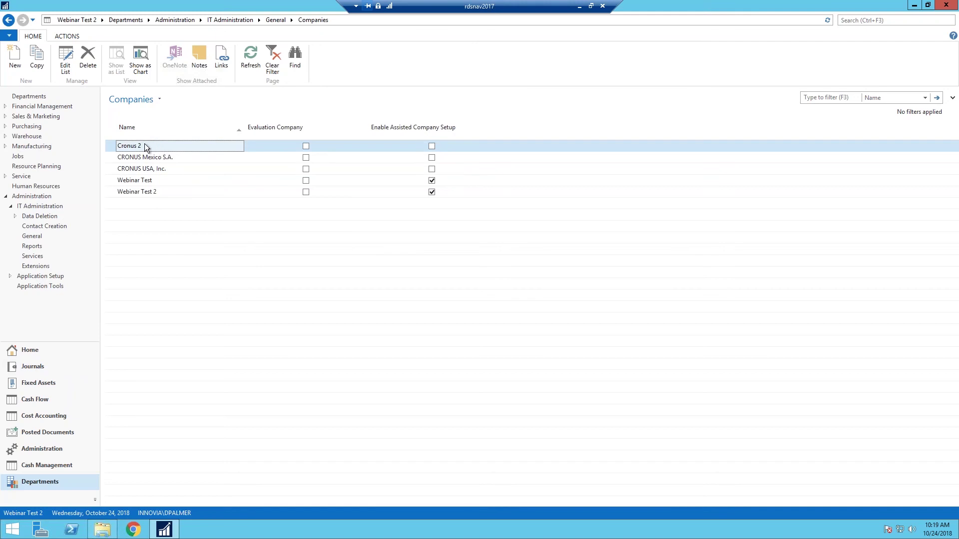
Step: Switch the active company to Cronus 2
click(9, 37)
click(61, 153)
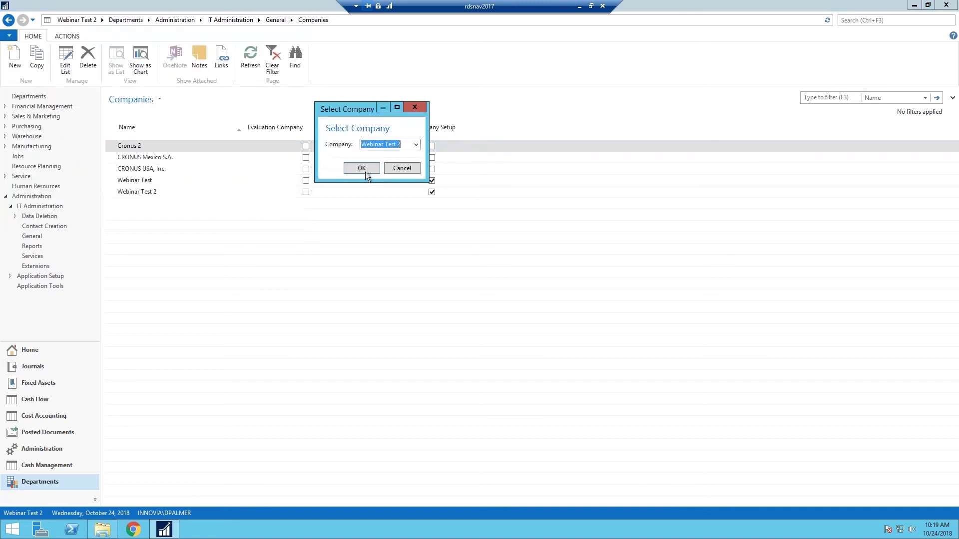
click(415, 144)
click(397, 156)
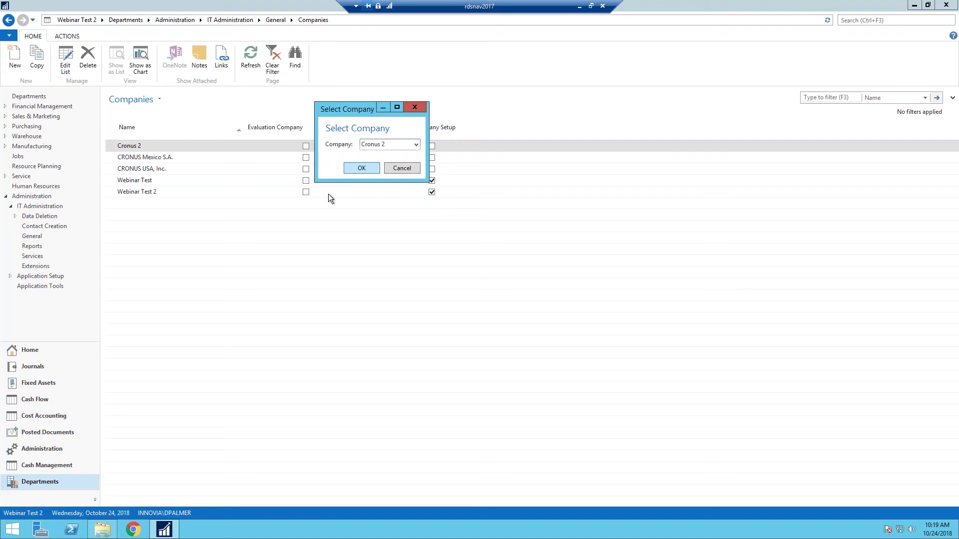
key(Return)
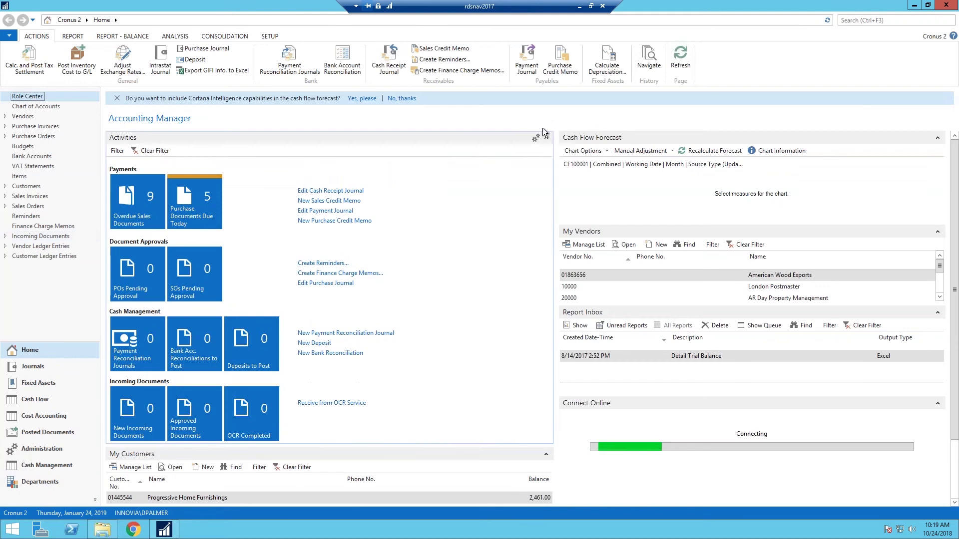
Step: Open the Customers list by searching for "customers"
click(882, 20)
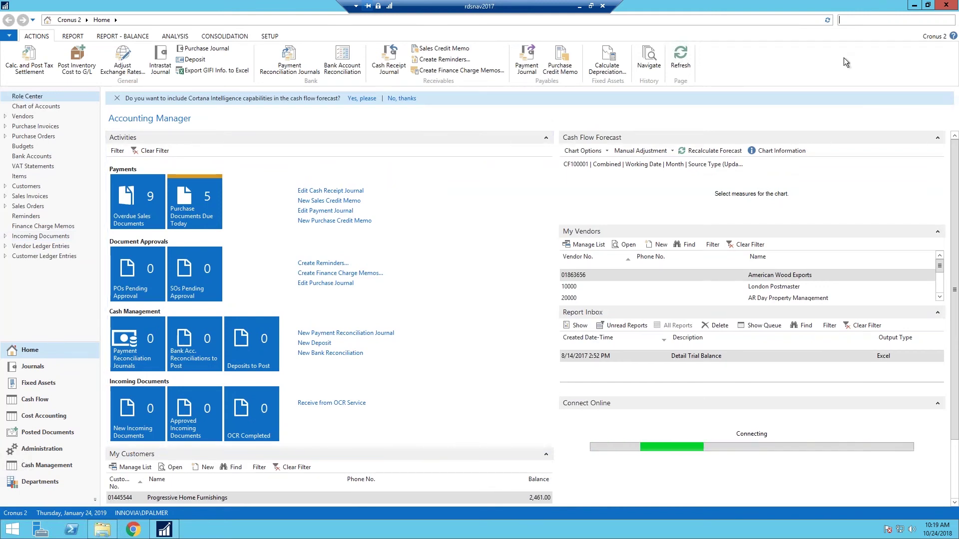
text(c)
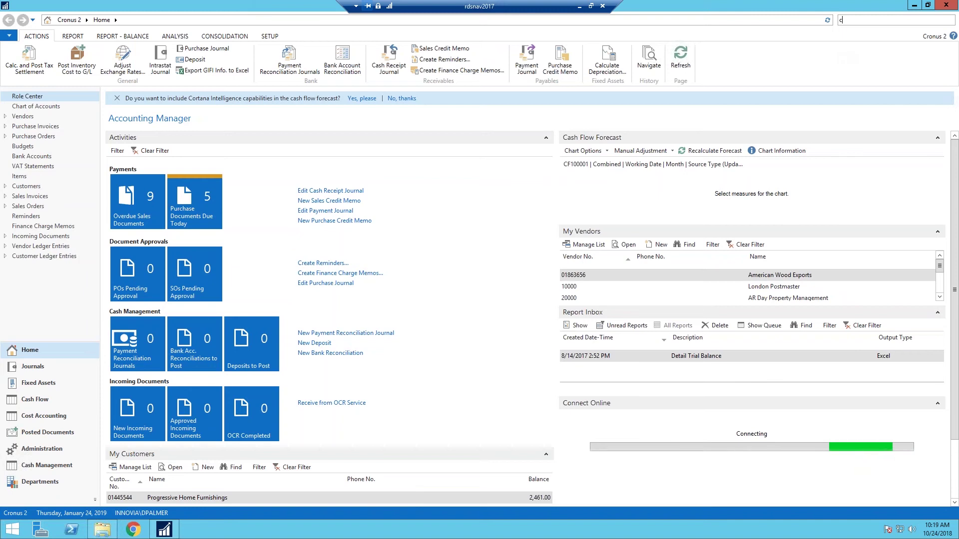
text(ustomers)
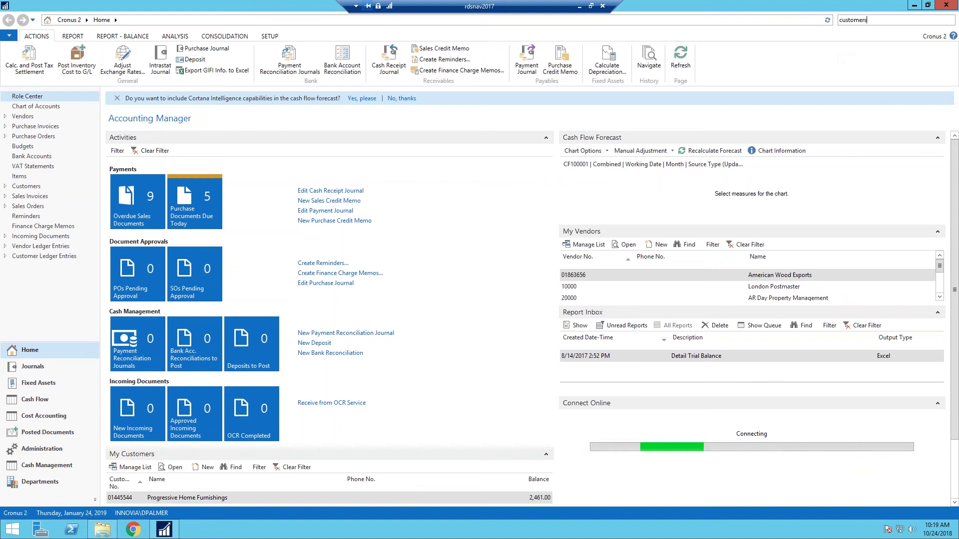
click(737, 33)
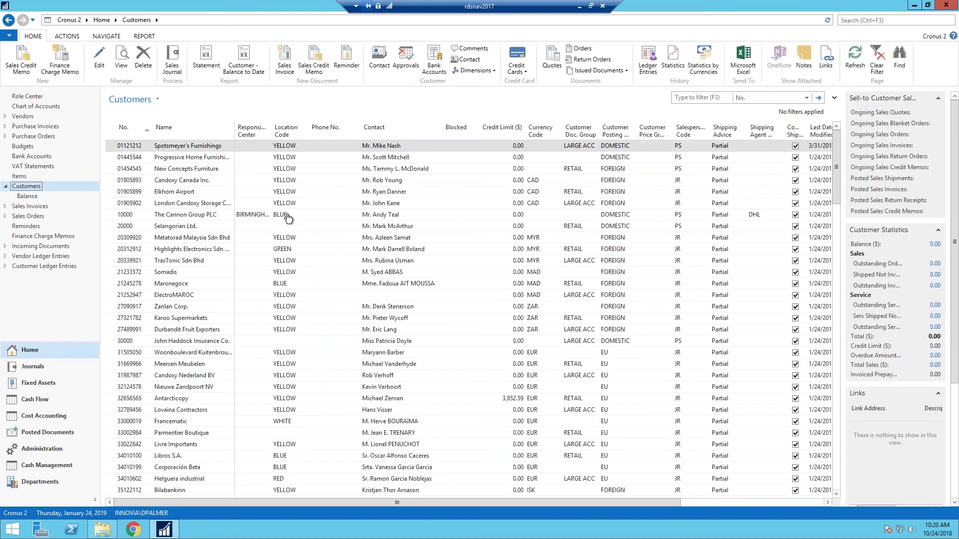
Step: Review the customer records copied into Cronus 2 and select The Cannon Group PLC
scroll(397, 286, down, 12)
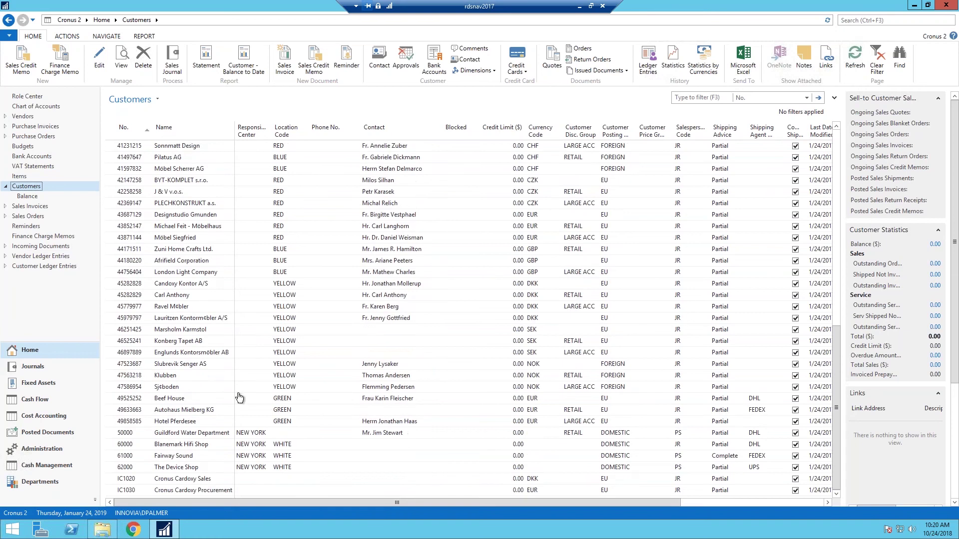
scroll(216, 379, up, 7)
scroll(214, 376, up, 5)
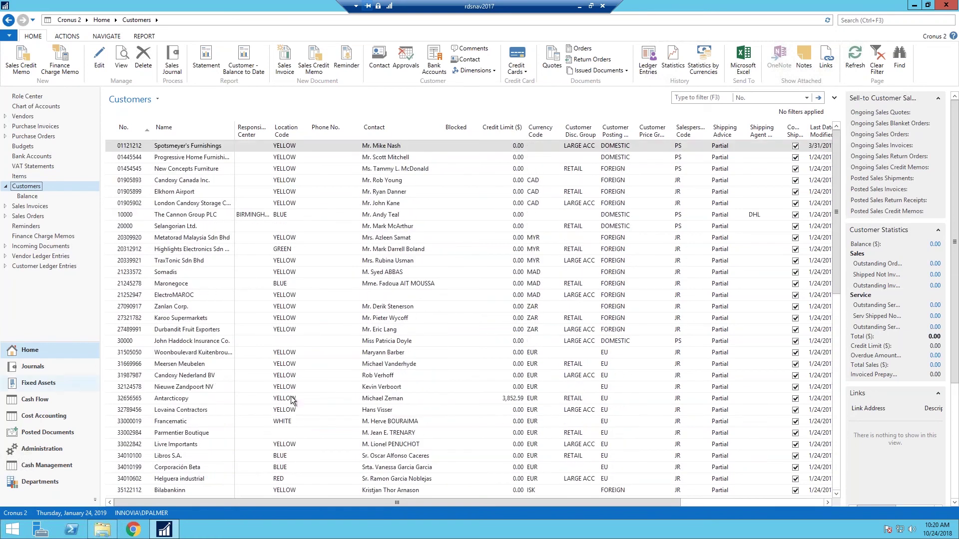
scroll(141, 318, down, 1)
scroll(472, 311, down, 1)
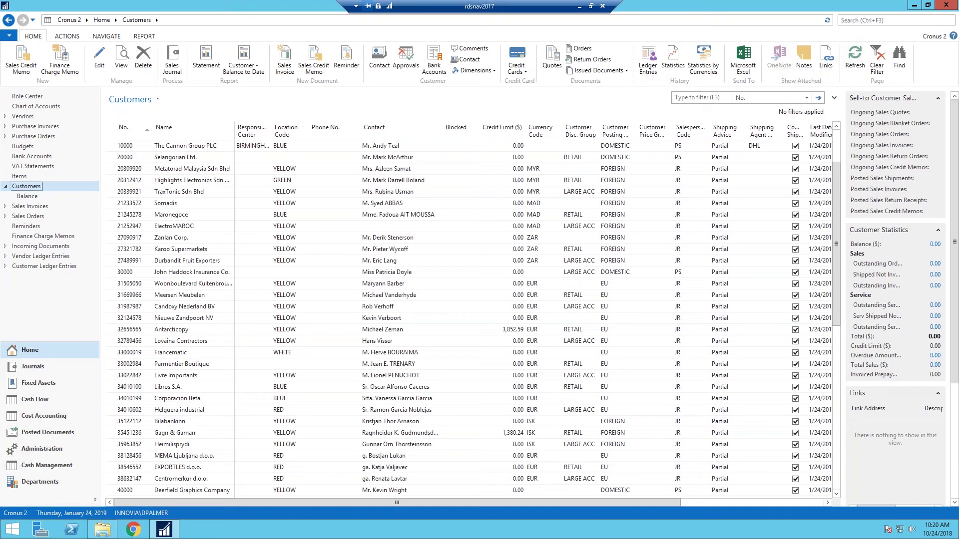
click(382, 150)
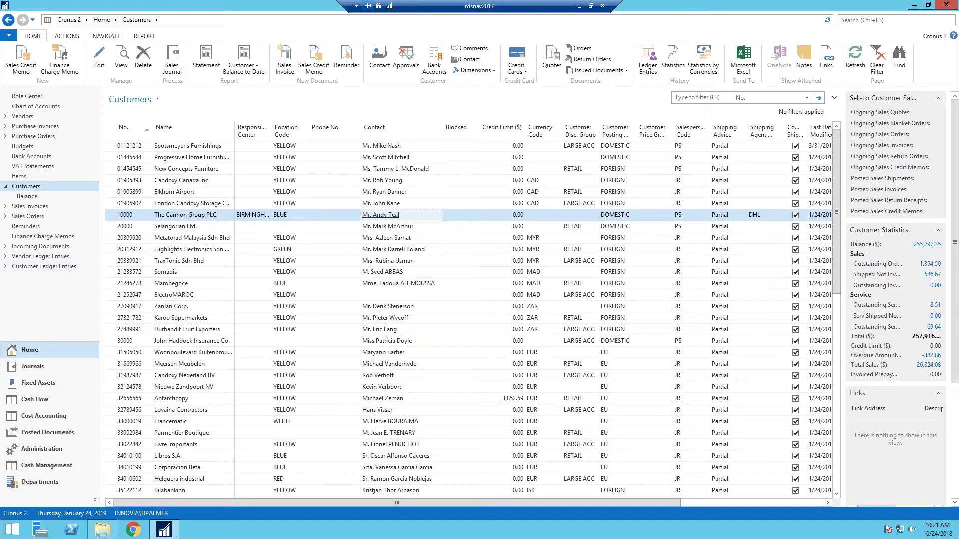
Step: Open the Configuration Packages list by searching for "configuration"
click(860, 22)
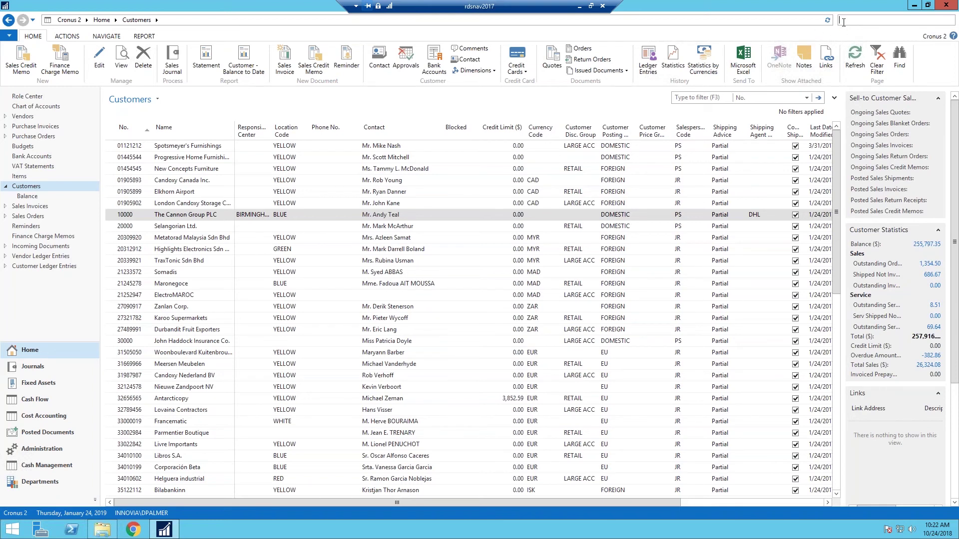
text(configuration)
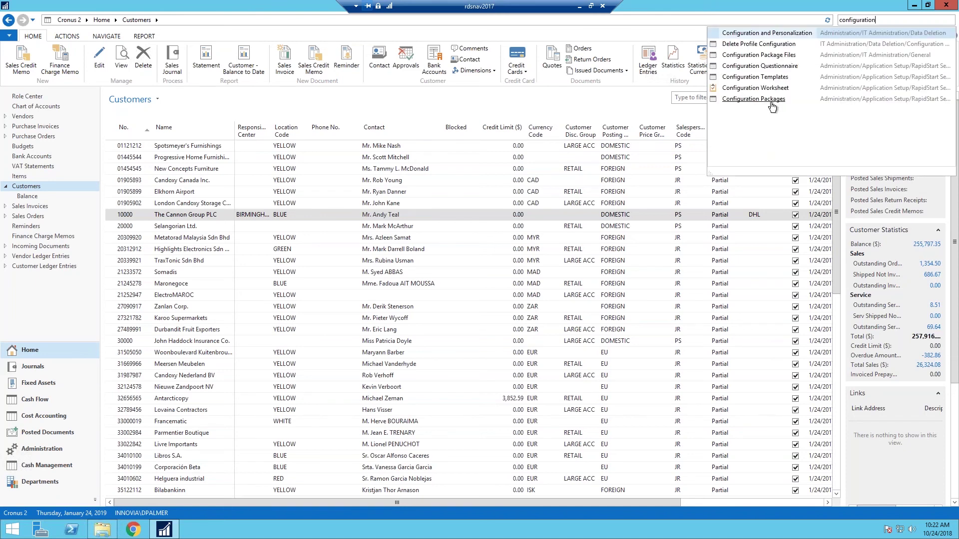
click(772, 106)
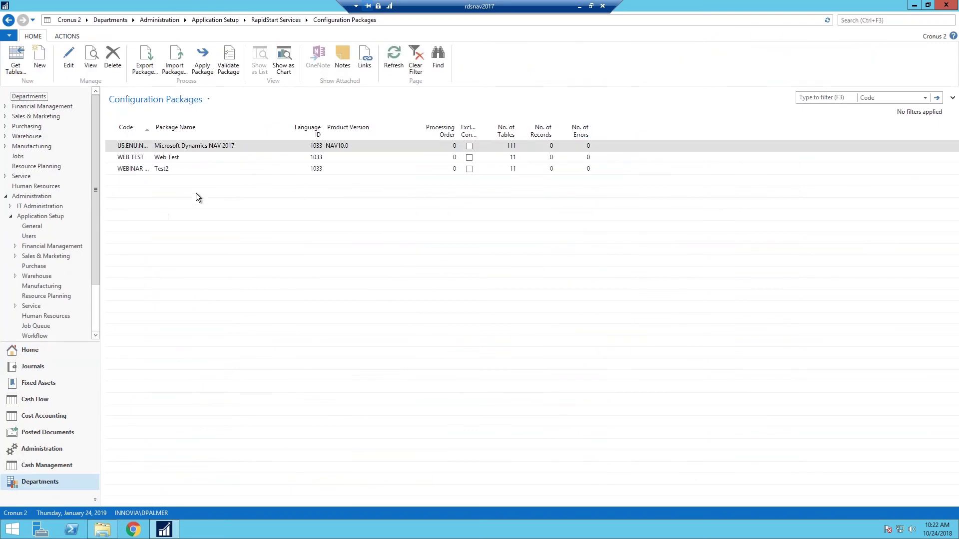
Step: Open the WEBINAR TEST2 configuration package and show its available package actions
click(166, 173)
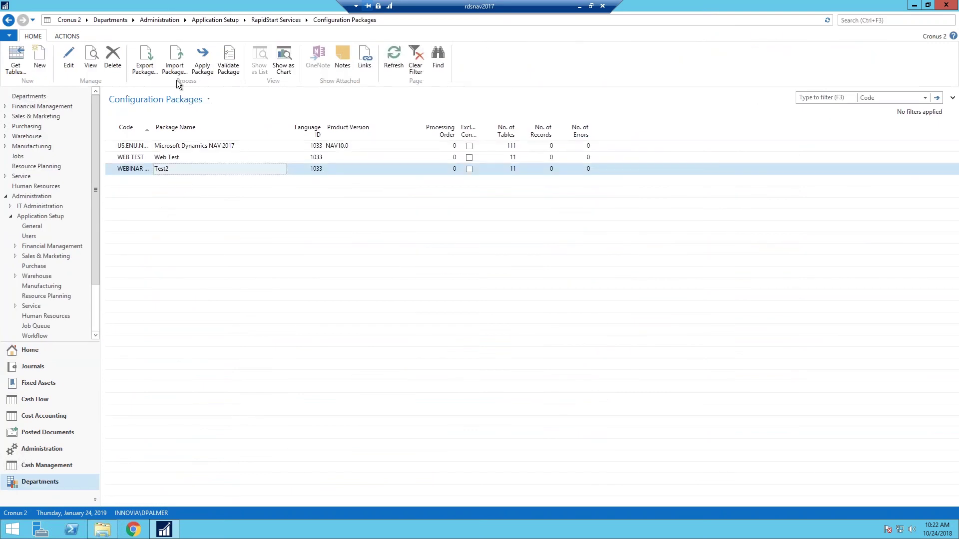
double_click(136, 170)
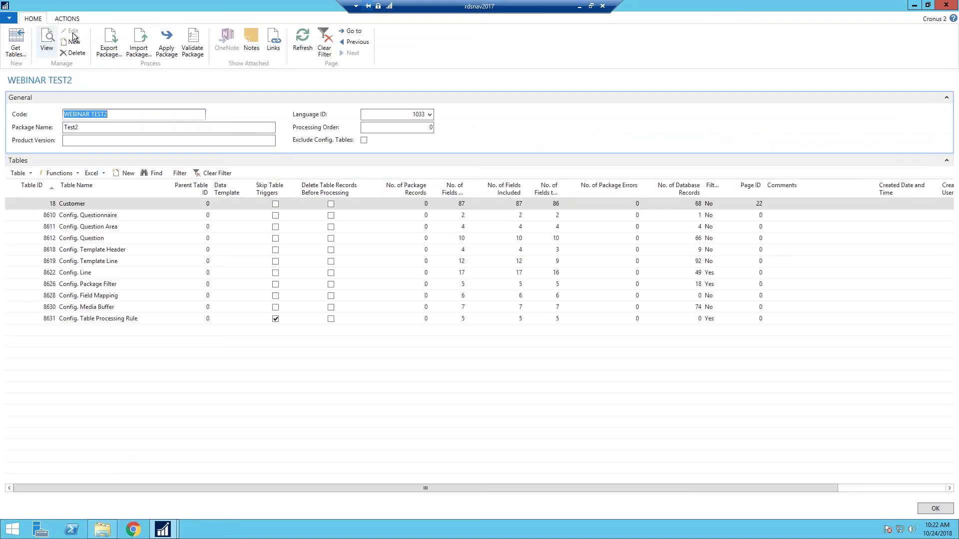
click(69, 18)
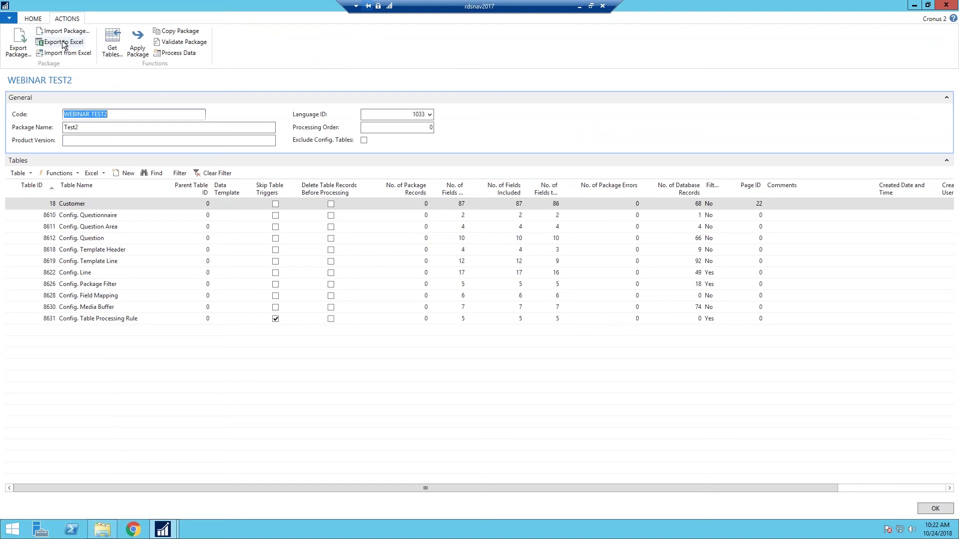